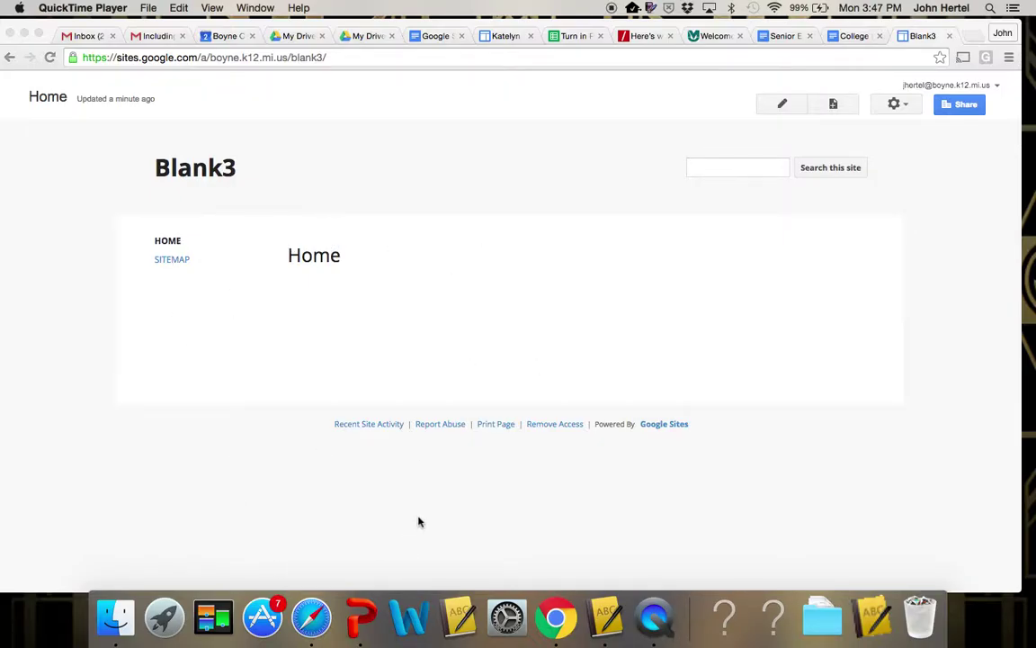
# Bring Chrome forward and start editing the Blank3 home page with the pencil Edit button
pyautogui.click(782, 107)
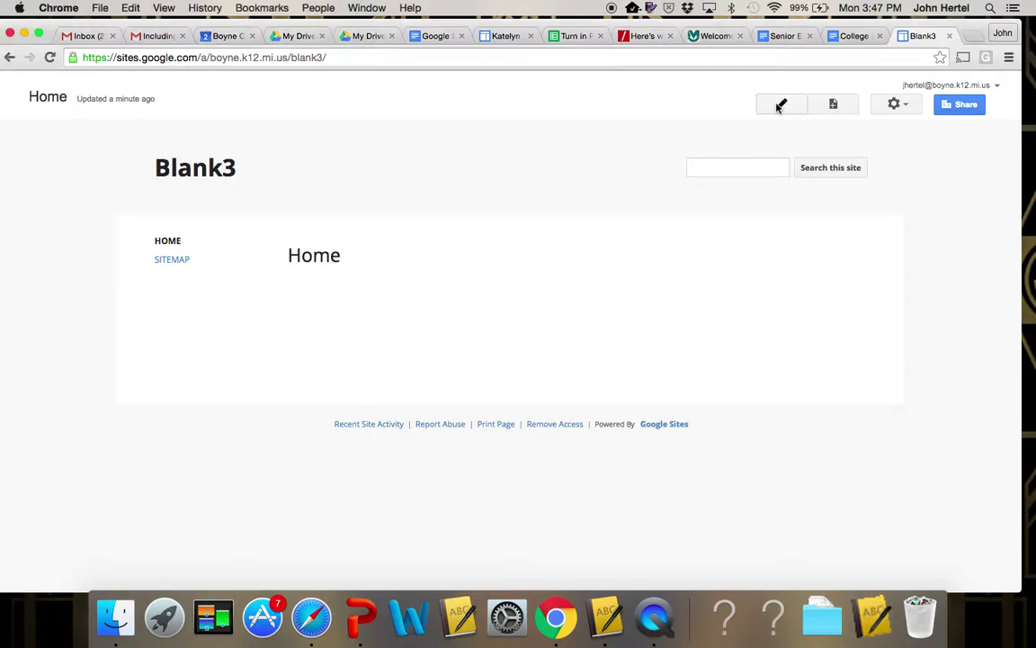
pyautogui.click(782, 107)
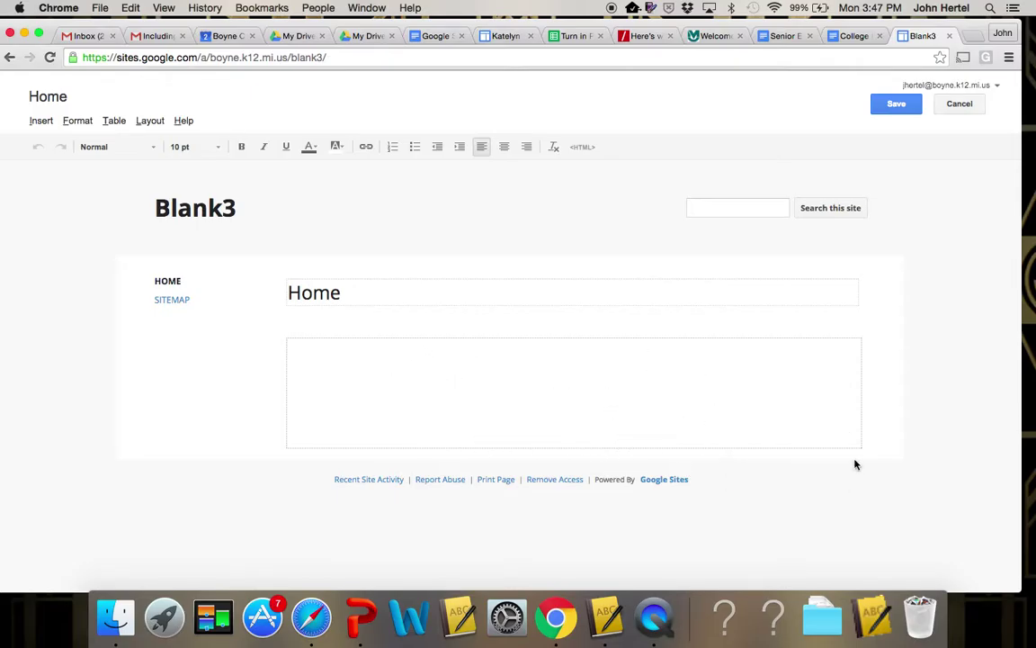
# Switch the Blank3 home page to the Two column layout
pyautogui.click(150, 126)
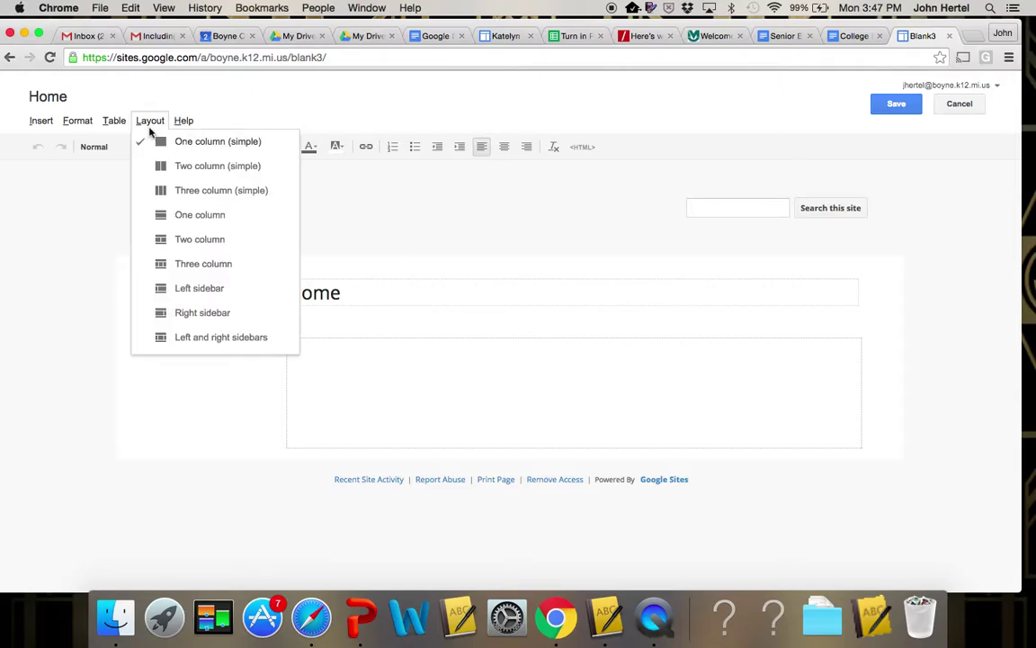
pyautogui.click(211, 242)
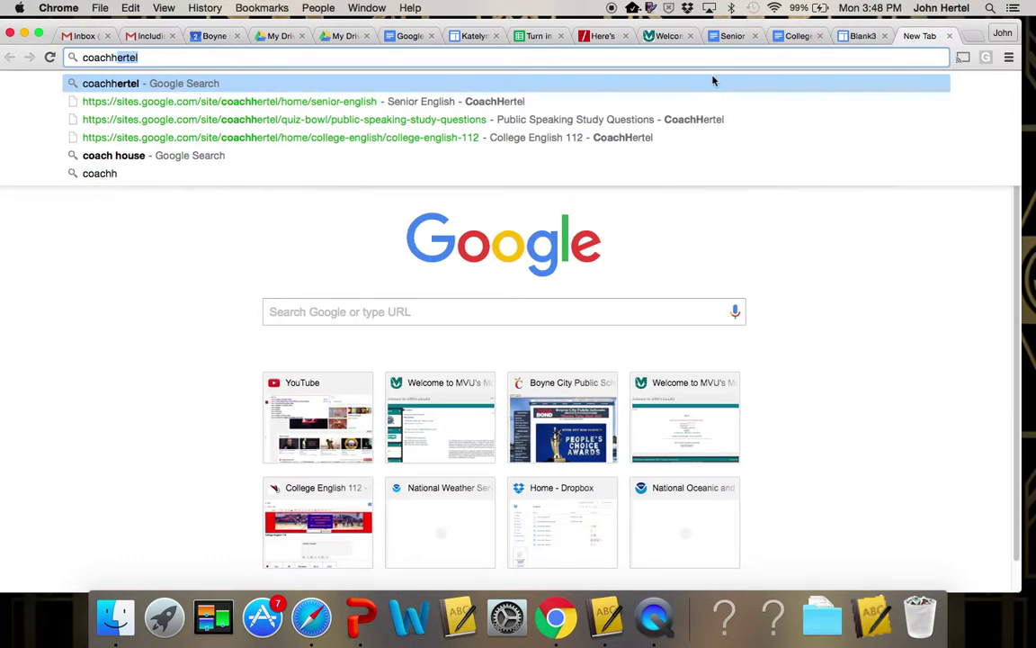
# Search Google for coachhertel and open the CoachHertel Sites class website
pyautogui.press('Return')
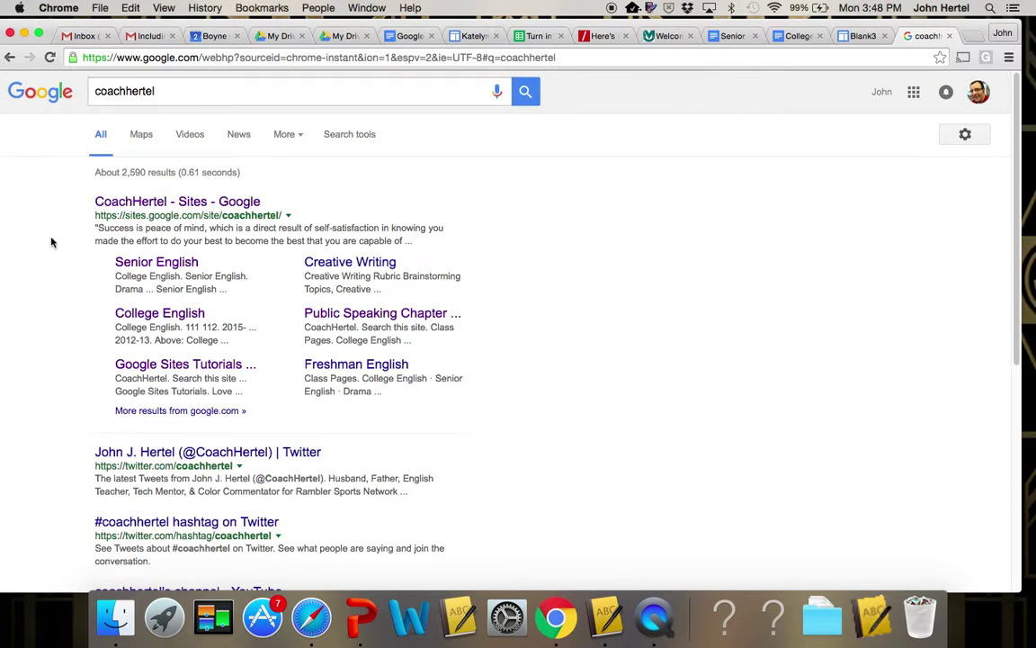
pyautogui.click(135, 202)
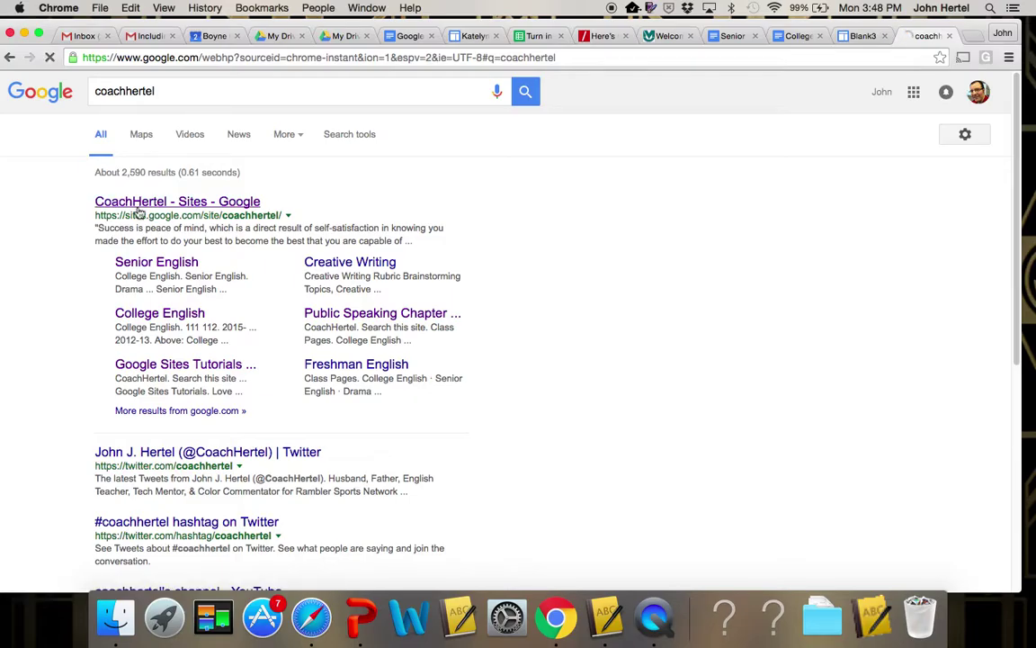
pyautogui.scroll(-3, 414, 370)
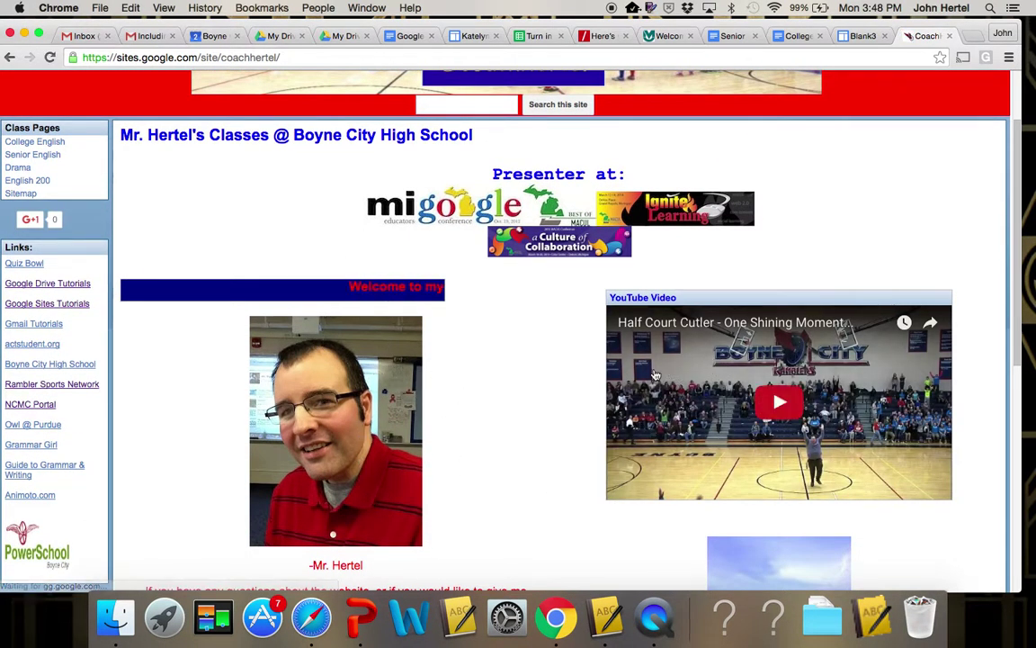
pyautogui.scroll(3, 653, 369)
pyautogui.scroll(-10, 654, 374)
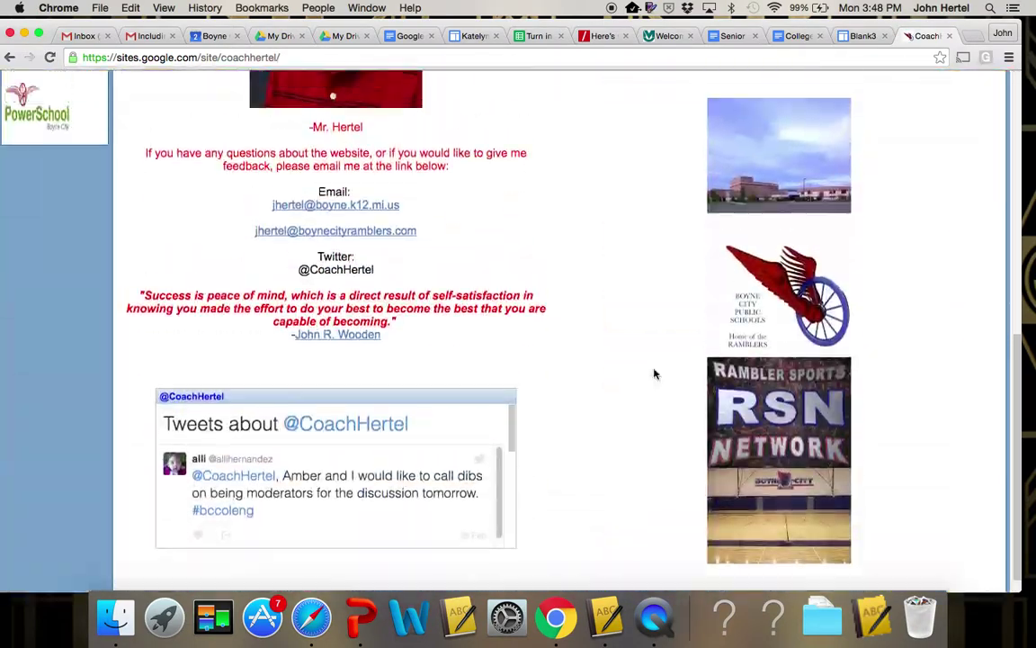
pyautogui.scroll(7, 654, 373)
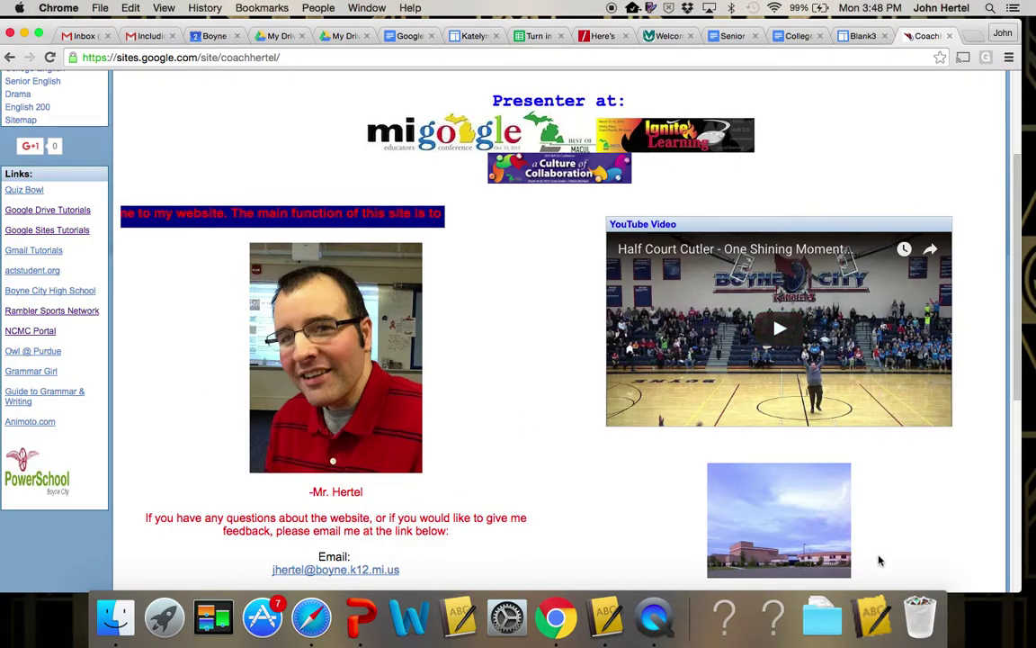
# Scroll through the CoachHertel home page, then return to the Blank3 editor tab
pyautogui.scroll(-5, 879, 560)
pyautogui.scroll(-2, 802, 271)
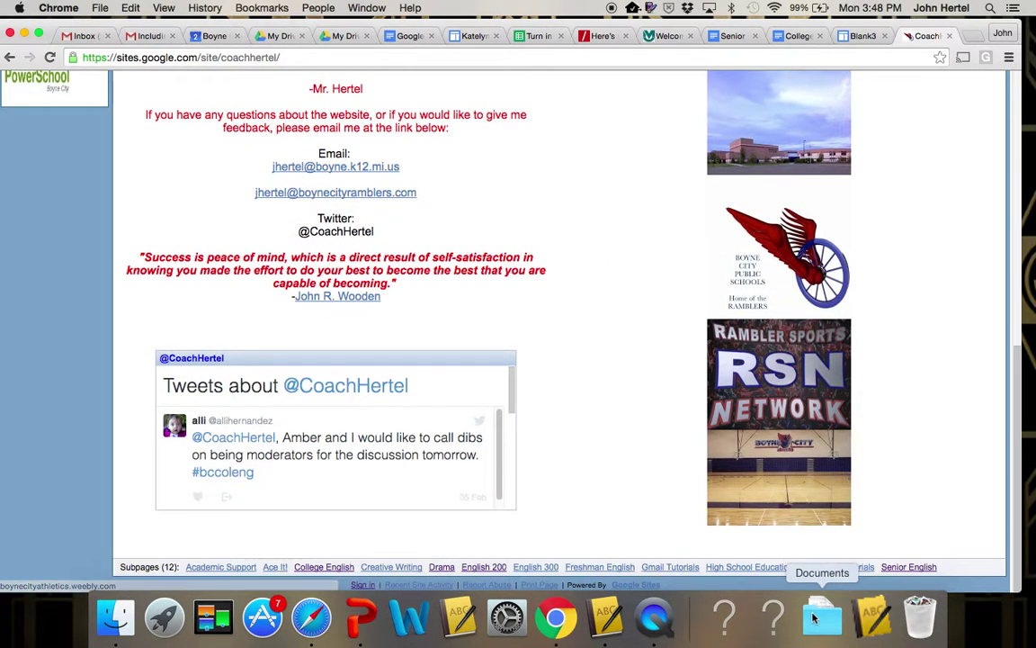
pyautogui.scroll(3, 799, 511)
pyautogui.scroll(3, 799, 511)
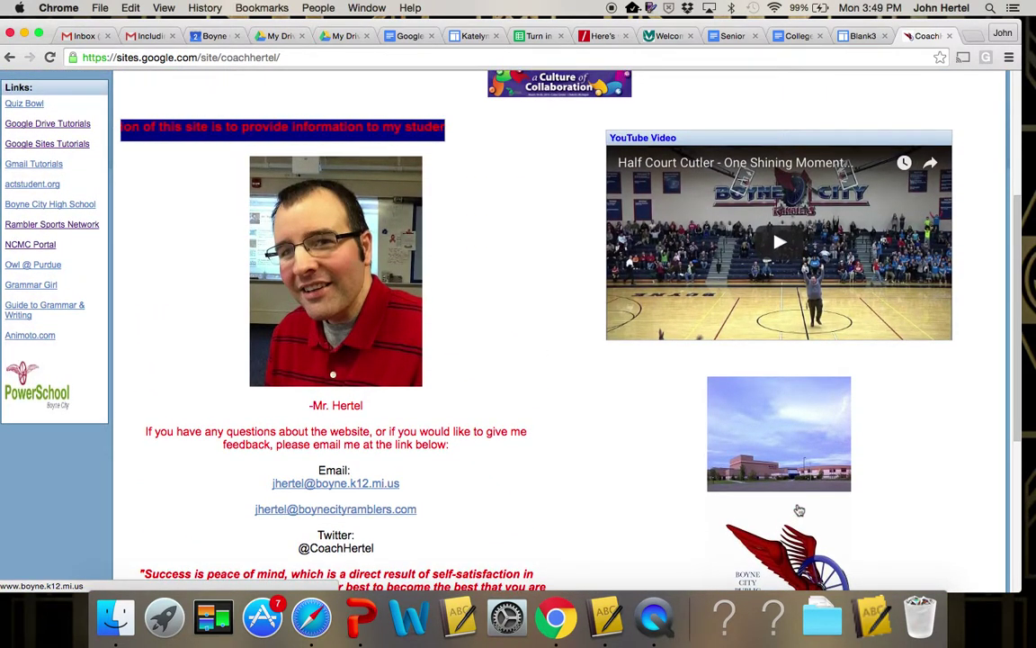
pyautogui.scroll(2, 799, 511)
pyautogui.scroll(3, 799, 511)
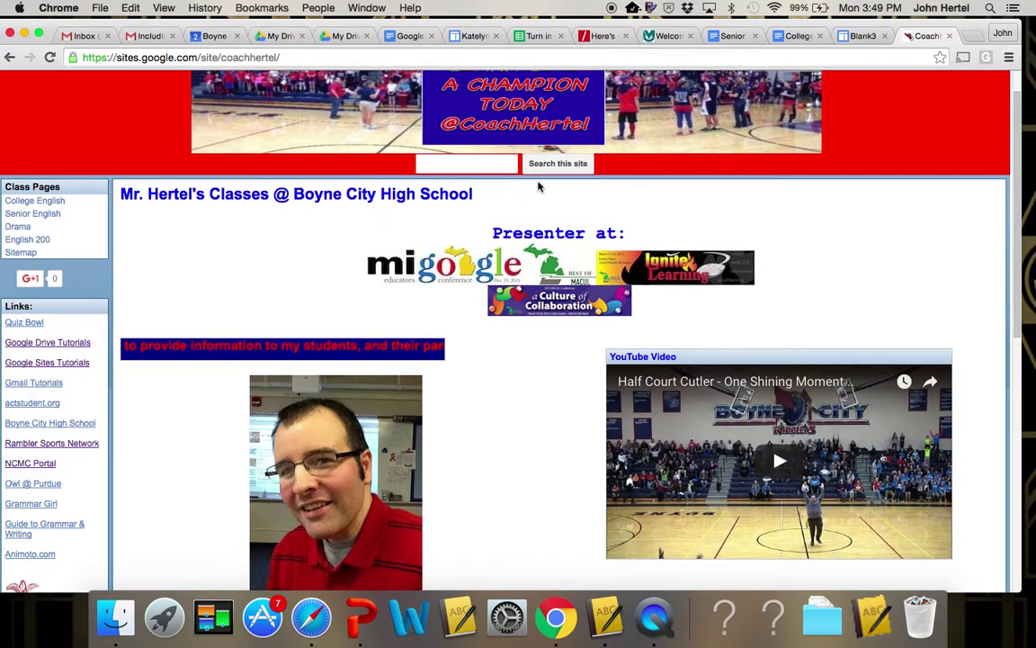
pyautogui.click(860, 35)
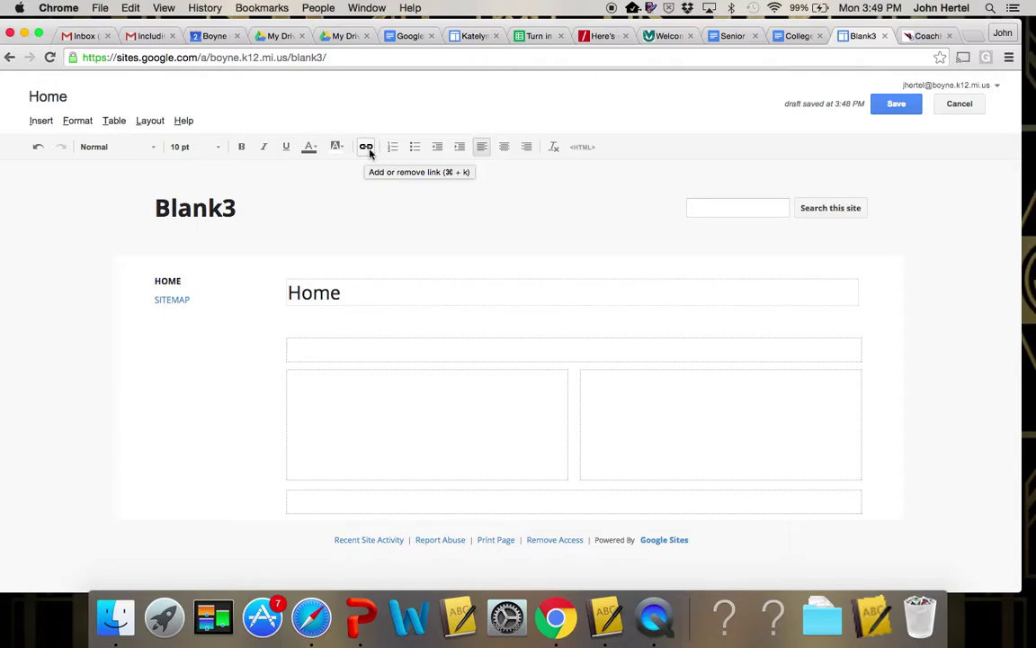
# Place the cursor in the left column of the Blank3 home page
pyautogui.click(333, 384)
# Type 'Detroit News' in the left column, correcting typos, and select it
pyautogui.write('det')
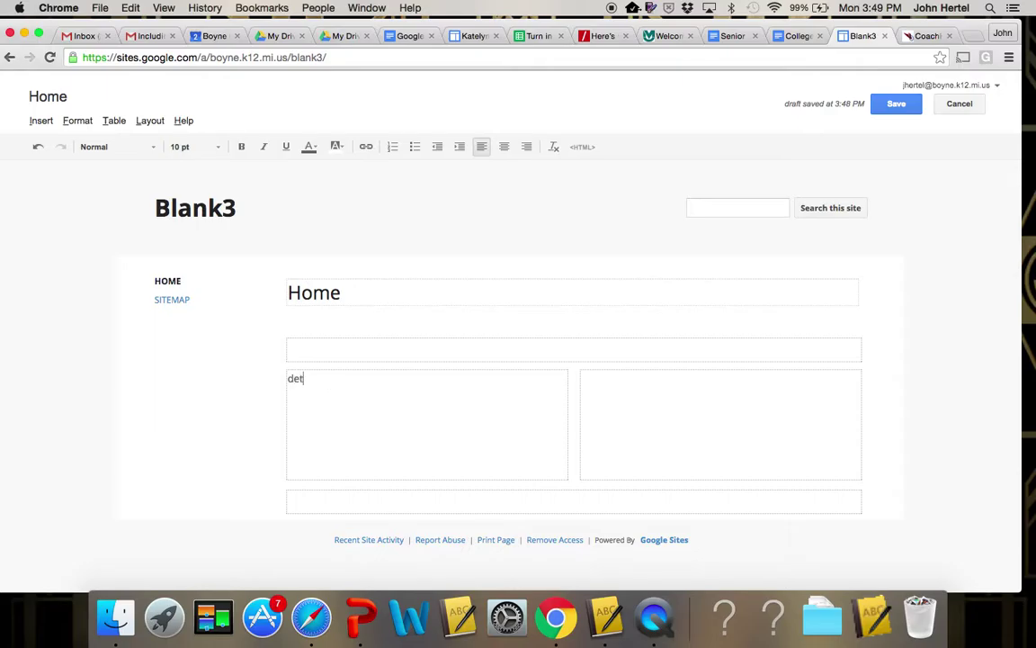
pyautogui.write('news.com')
pyautogui.write('\\\\')
pyautogui.press('BackSpace')
pyautogui.press('BackSpace')
pyautogui.press('BackSpace')
pyautogui.press('BackSpace')
pyautogui.press('BackSpace')
pyautogui.press('BackSpace')
pyautogui.press('BackSpace')
pyautogui.press('BackSpace')
pyautogui.press('BackSpace')
pyautogui.press('BackSpace')
pyautogui.press('BackSpace')
pyautogui.press('BackSpace')
pyautogui.write('d')
pyautogui.press('BackSpace')
pyautogui.press('BackSpace')
pyautogui.press('BackSpace')
pyautogui.write('Detroit News')
pyautogui.moveTo(357, 378); pyautogui.dragTo(286, 378)
# Link 'Detroit News' to the web address detnews.com
pyautogui.click(365, 145)
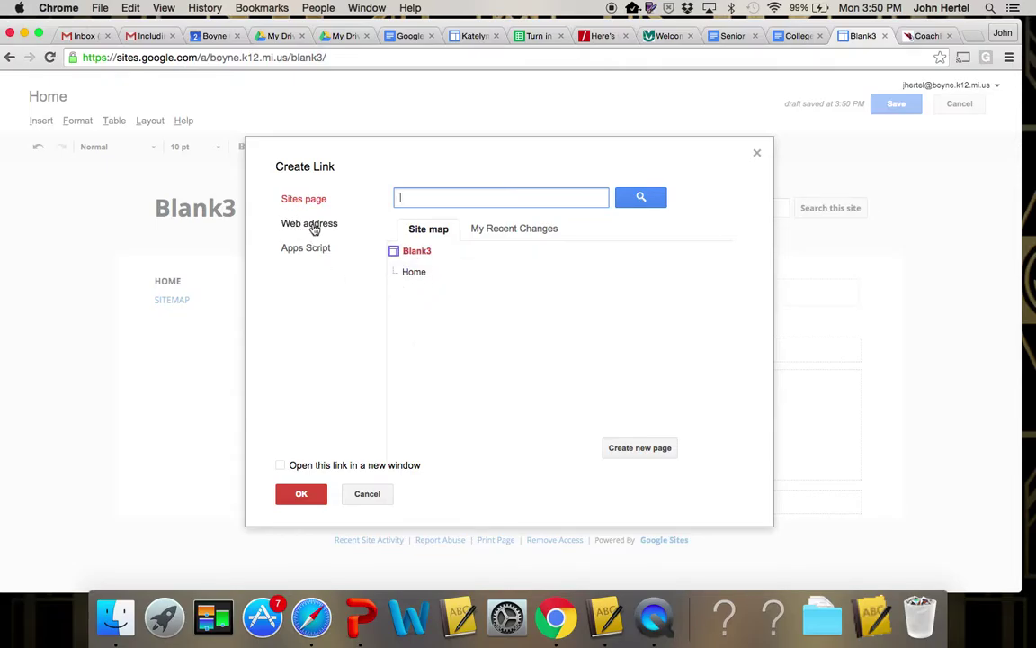
pyautogui.click(314, 227)
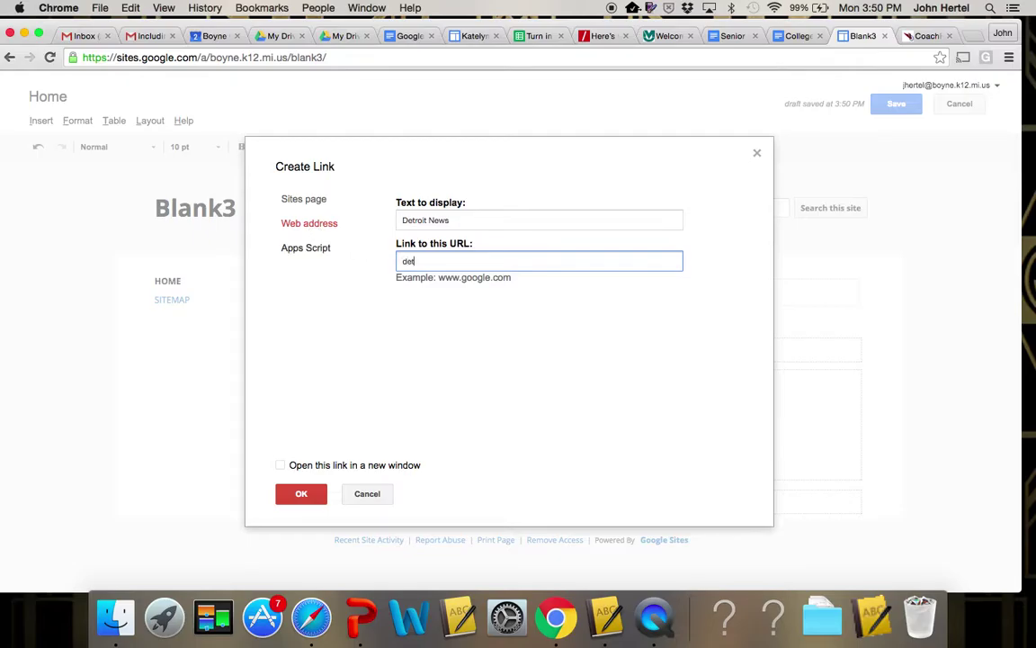
pyautogui.write('detnews.com')
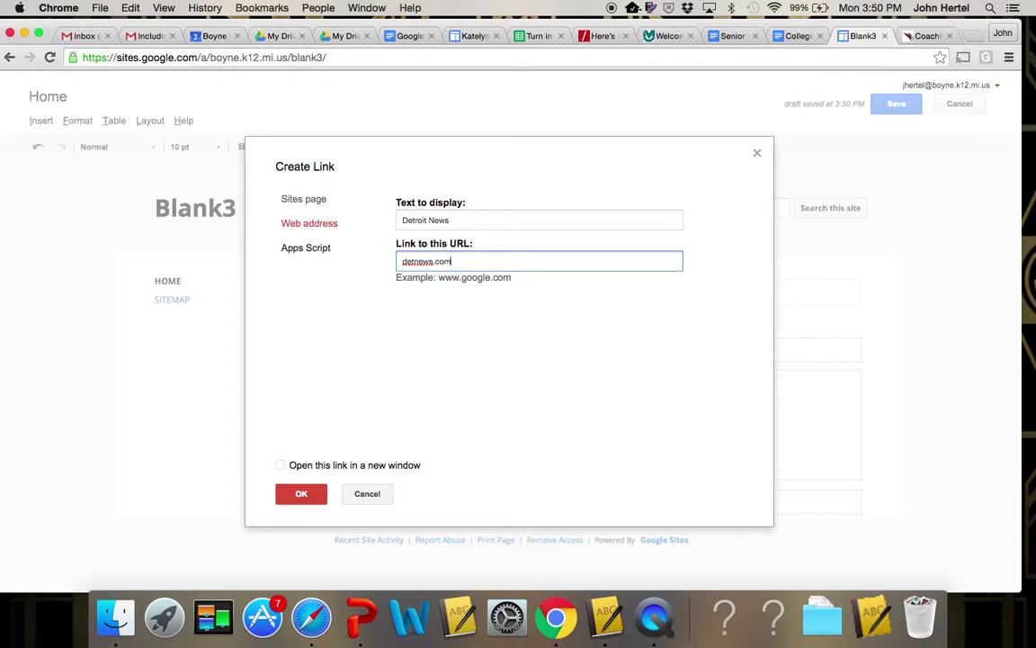
pyautogui.click(311, 491)
# Cut the Detroit News link out of the left column, leaving it empty
pyautogui.click(420, 454)
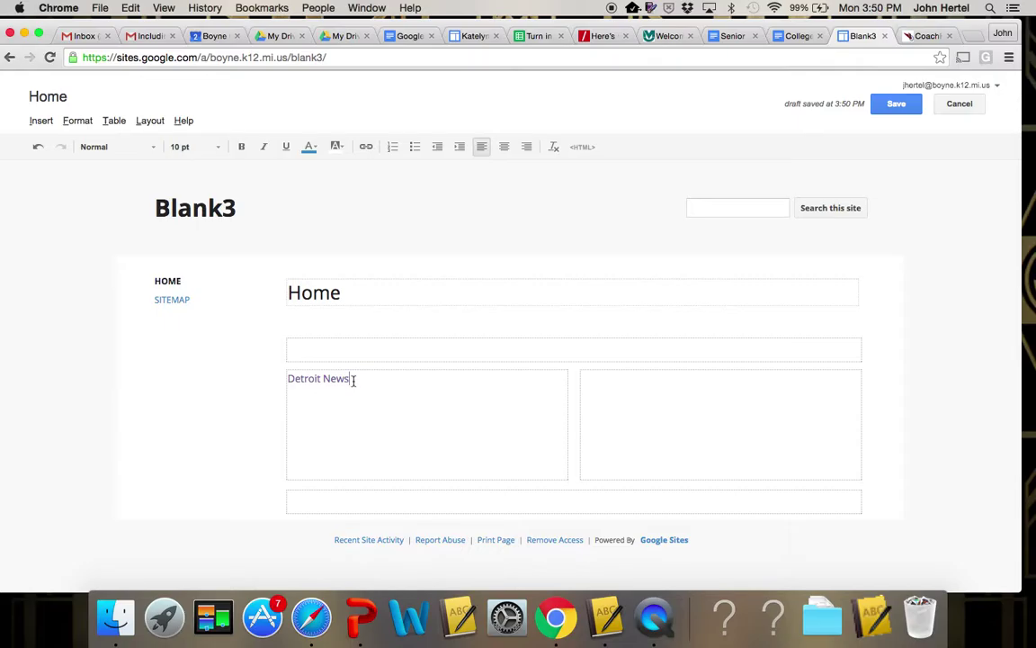
pyautogui.moveTo(353, 380); pyautogui.dragTo(280, 381)
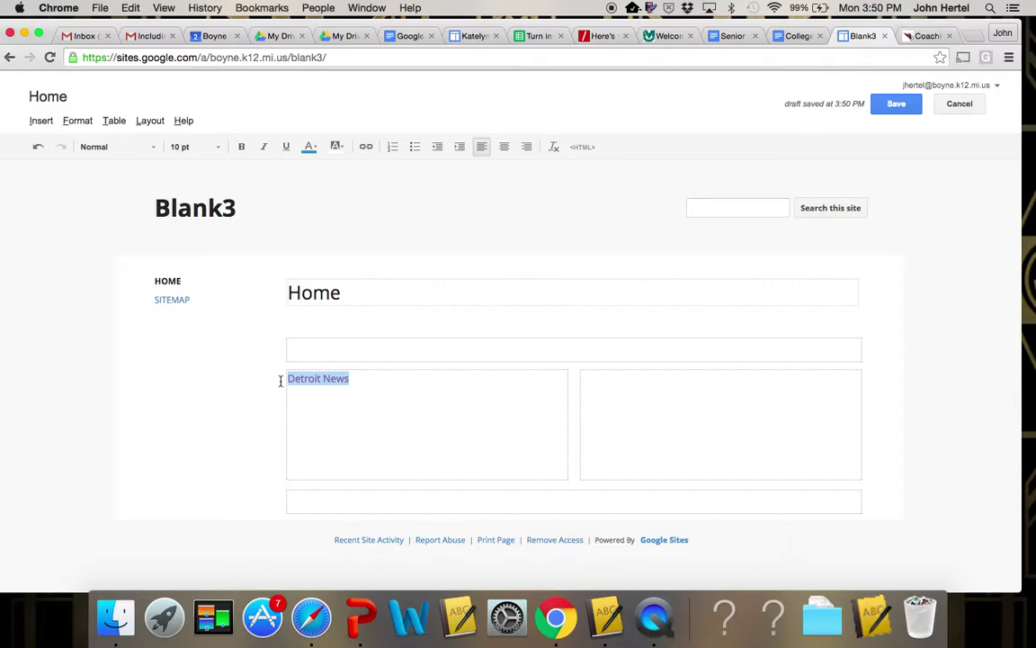
pyautogui.hotkey('ctrl', 'x')
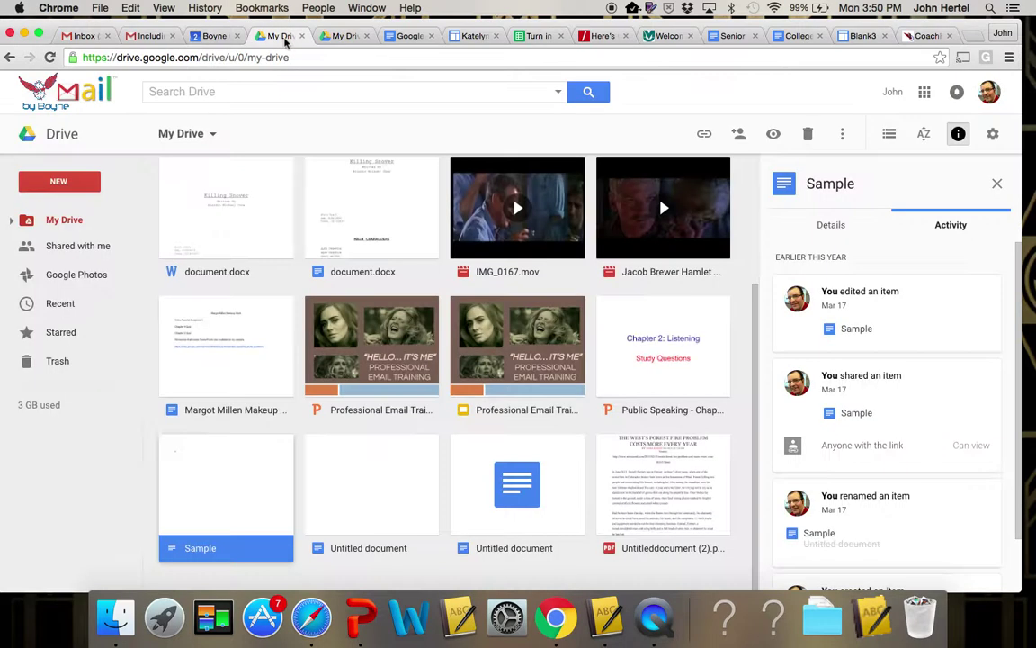
# Find and open the Sample document through the Google Drive search box
pyautogui.click(232, 93)
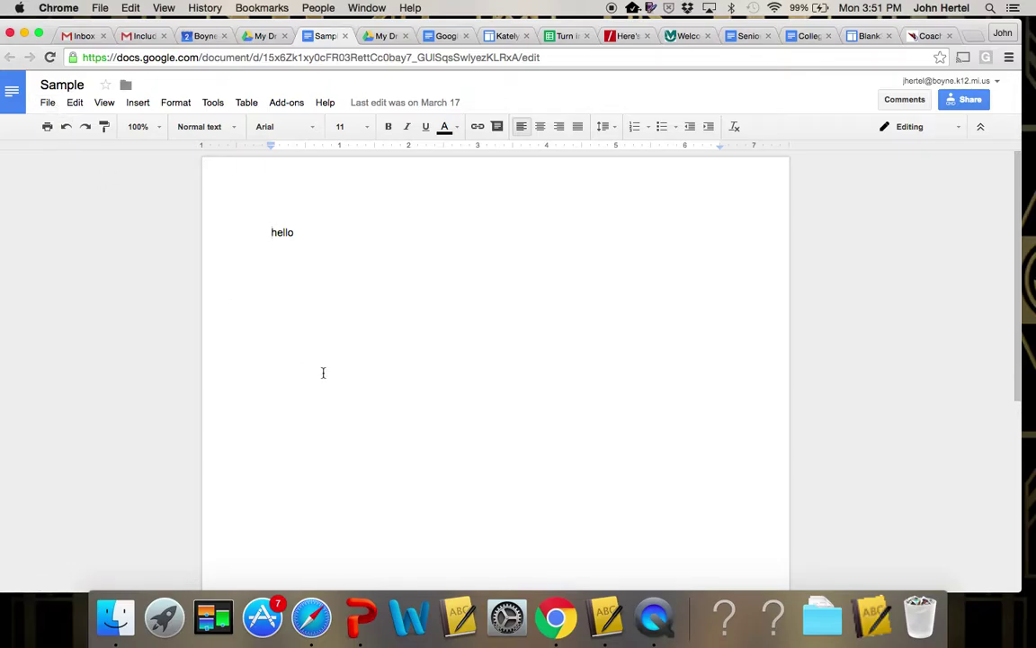
# Set the Sample document's sharing to On – Anyone with the link can view
pyautogui.click(966, 102)
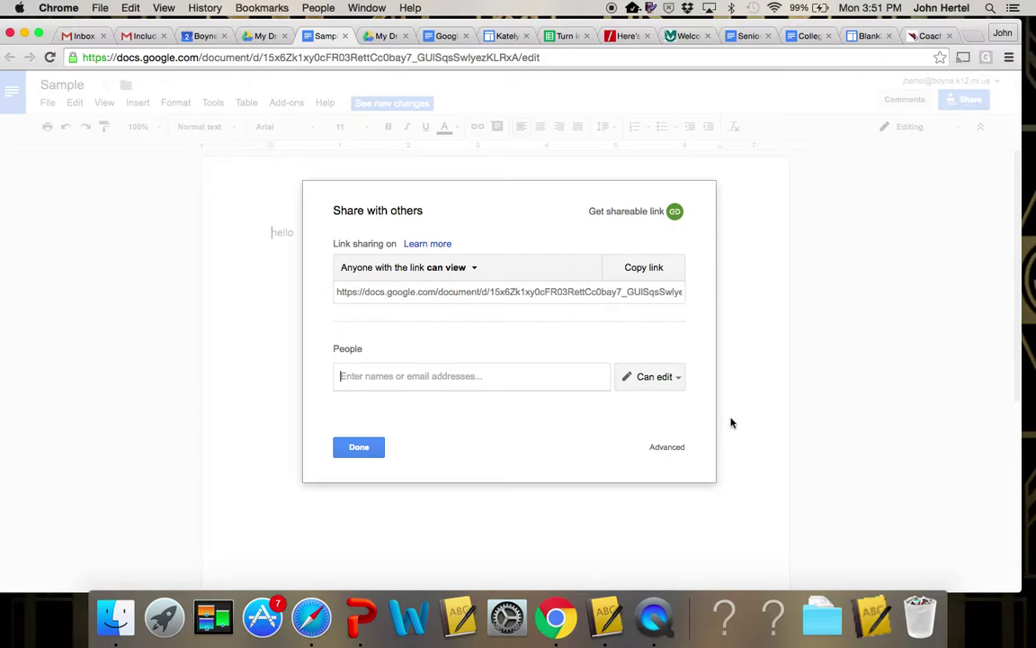
pyautogui.click(668, 448)
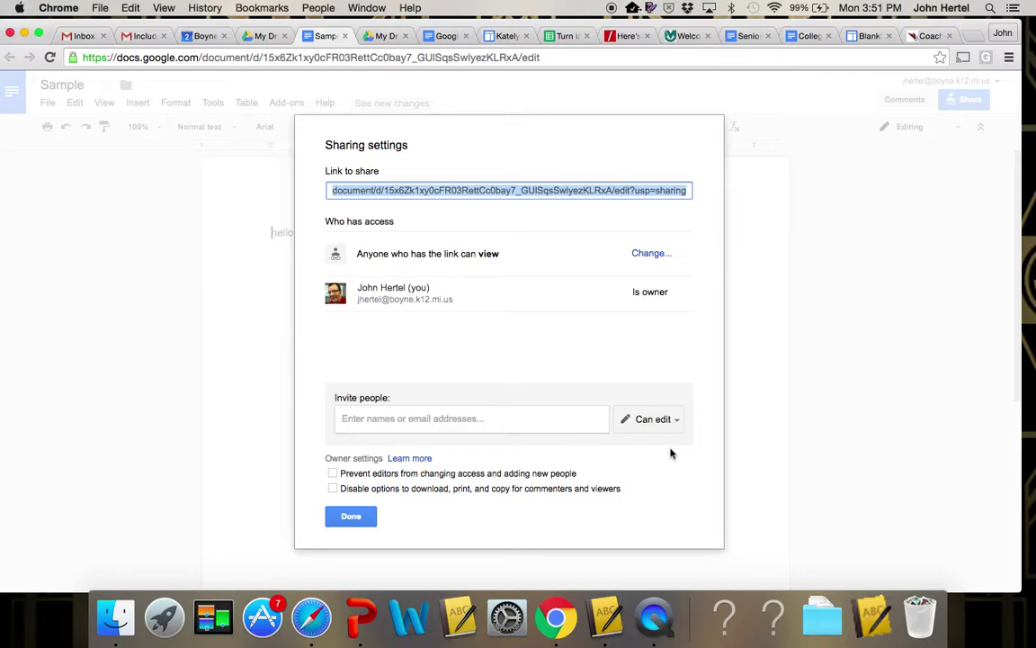
pyautogui.click(651, 256)
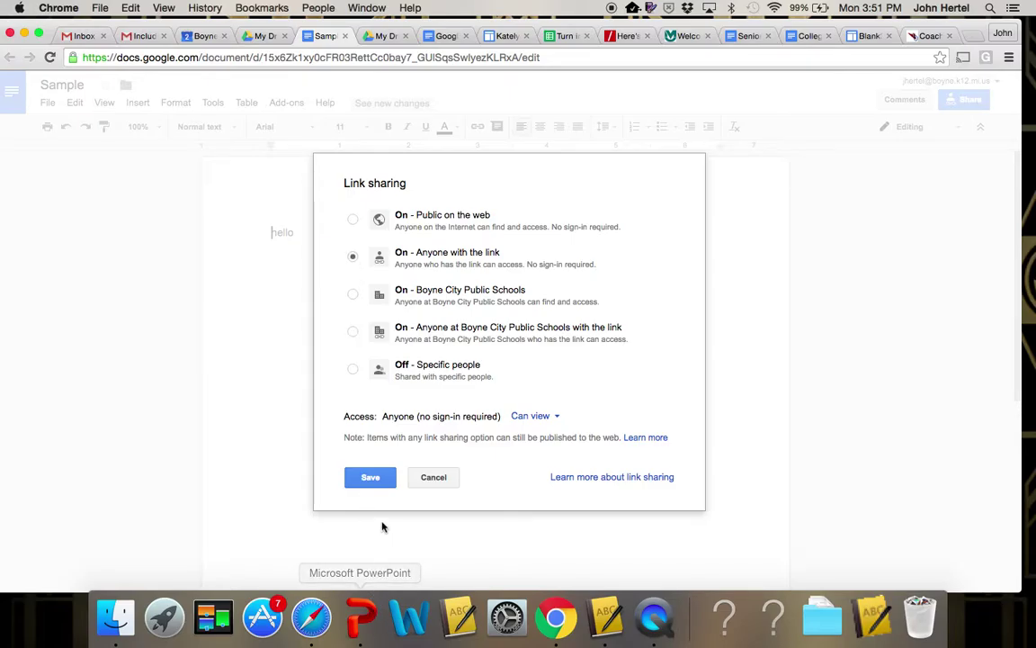
pyautogui.click(371, 479)
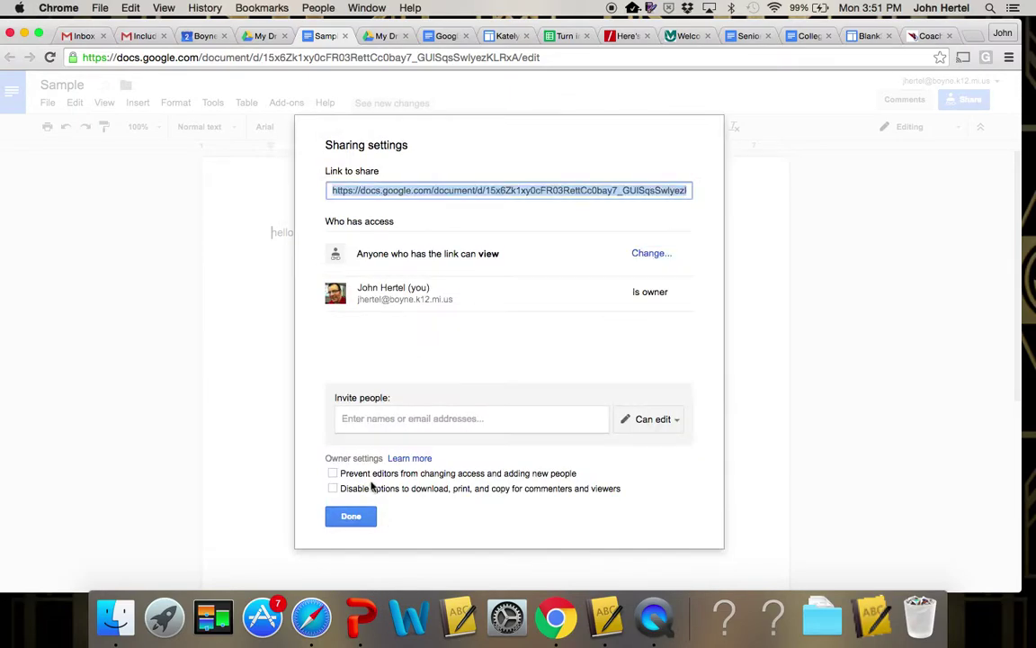
# Copy the Sample document's sharing link and go back to the Blank3 editor
pyautogui.rightClick(516, 197)
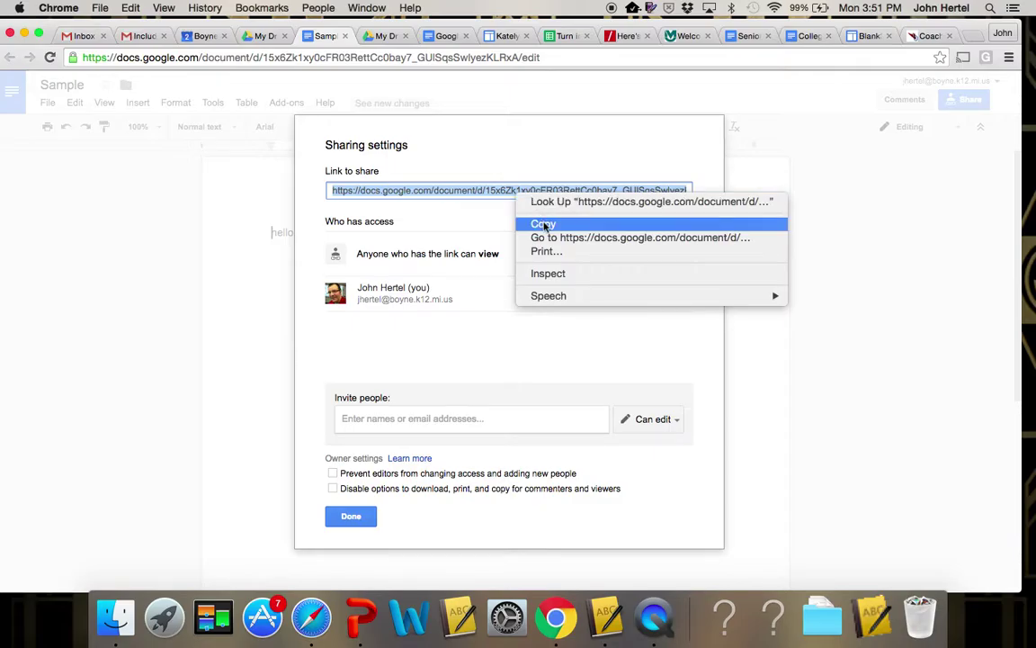
pyautogui.click(544, 223)
pyautogui.click(351, 511)
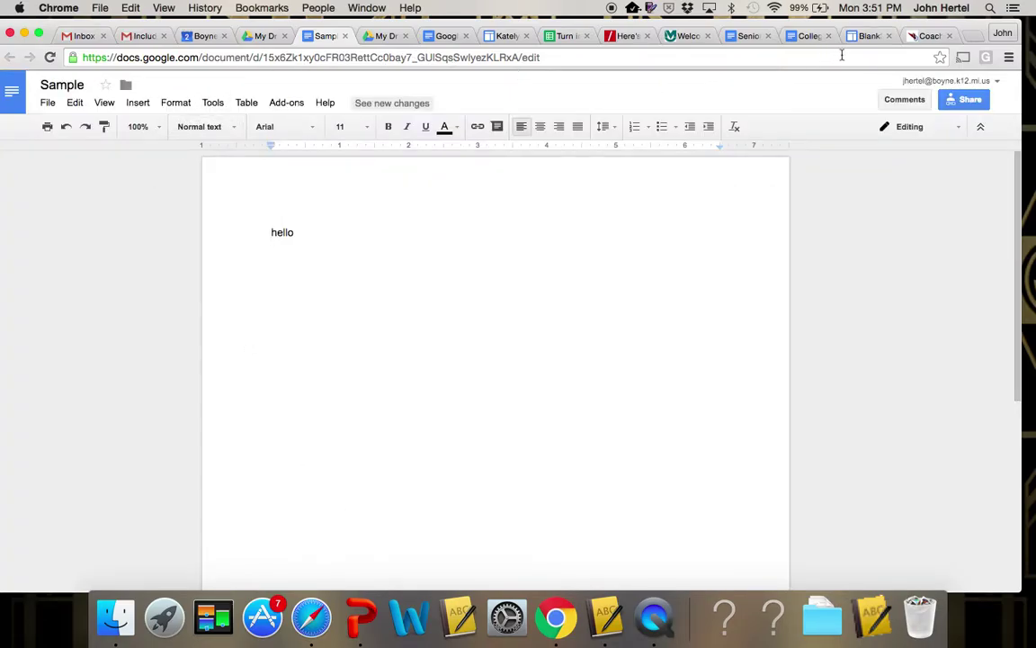
pyautogui.click(866, 36)
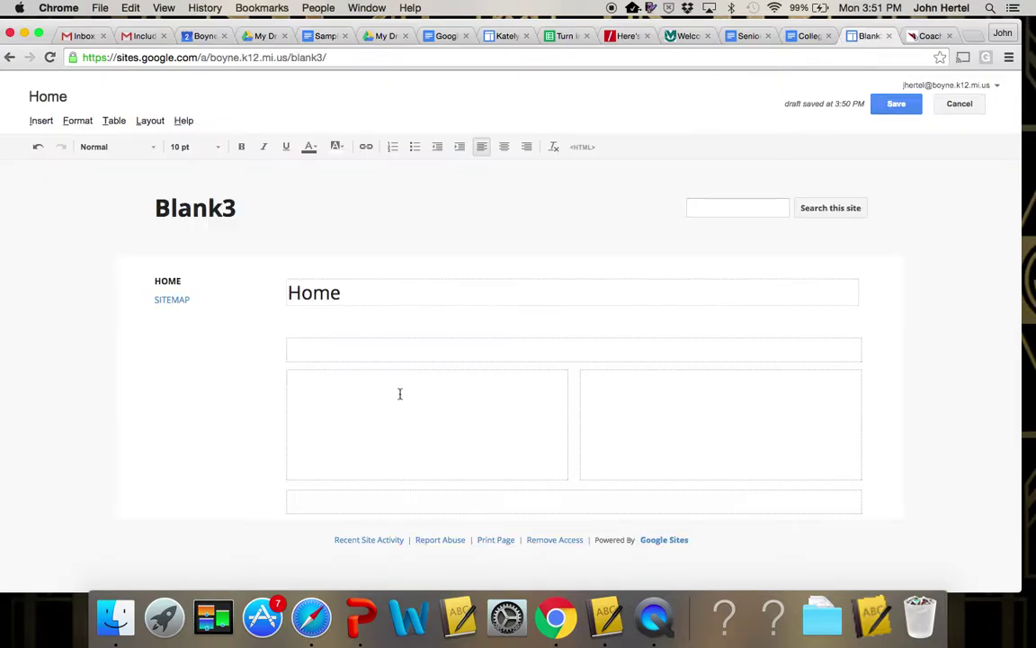
# Type 'Sample' in the left column and link it to the pasted Sample document URL
pyautogui.write('Sample')
pyautogui.moveTo(329, 375); pyautogui.dragTo(288, 377)
pyautogui.click(366, 147)
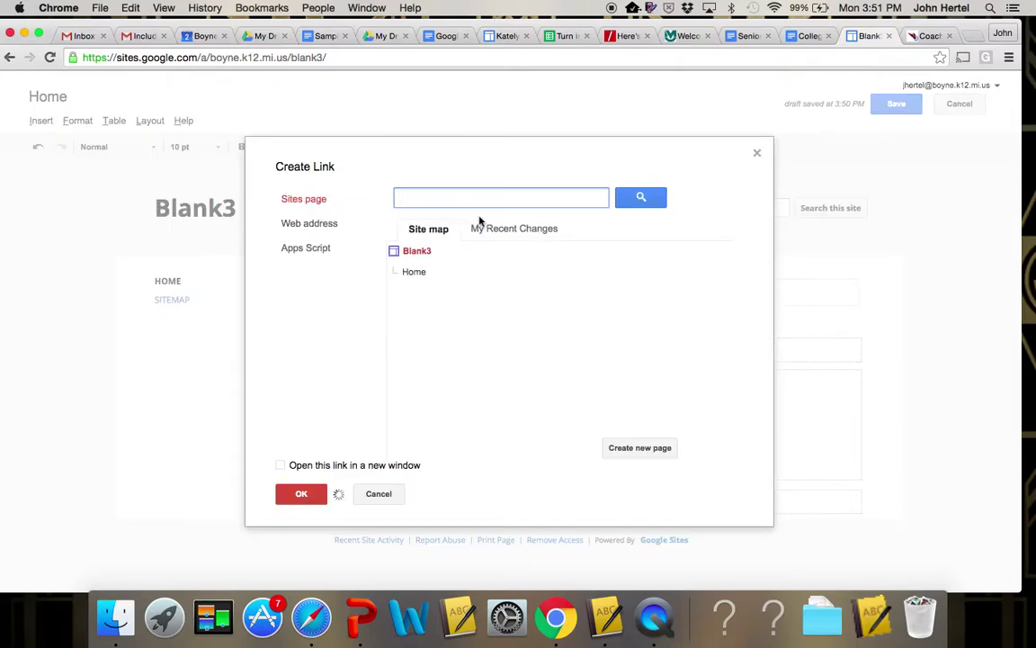
pyautogui.click(309, 223)
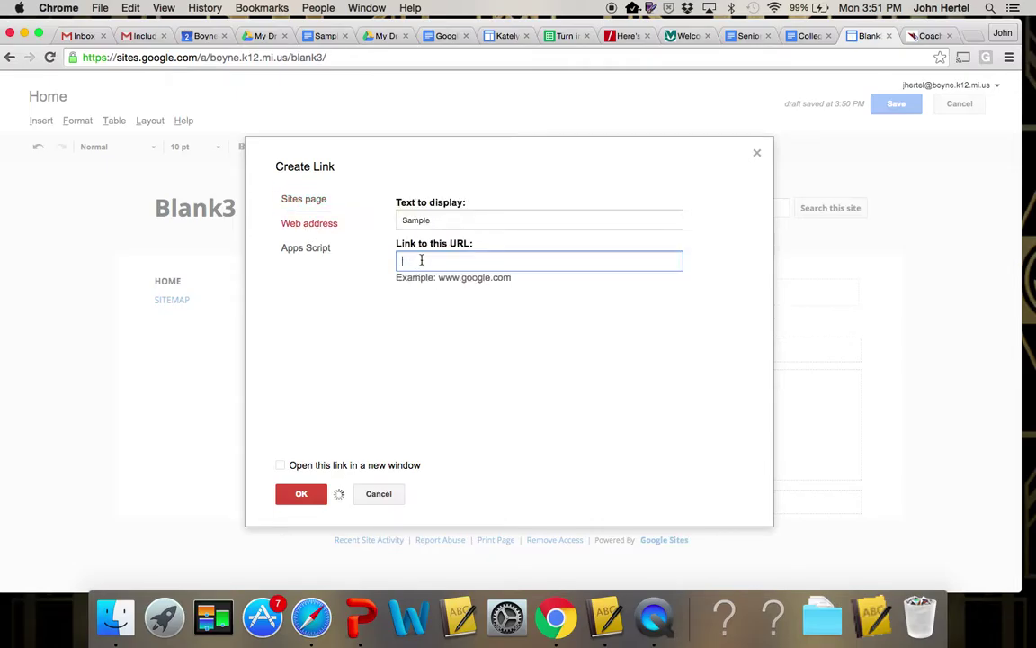
pyautogui.press('super+v')
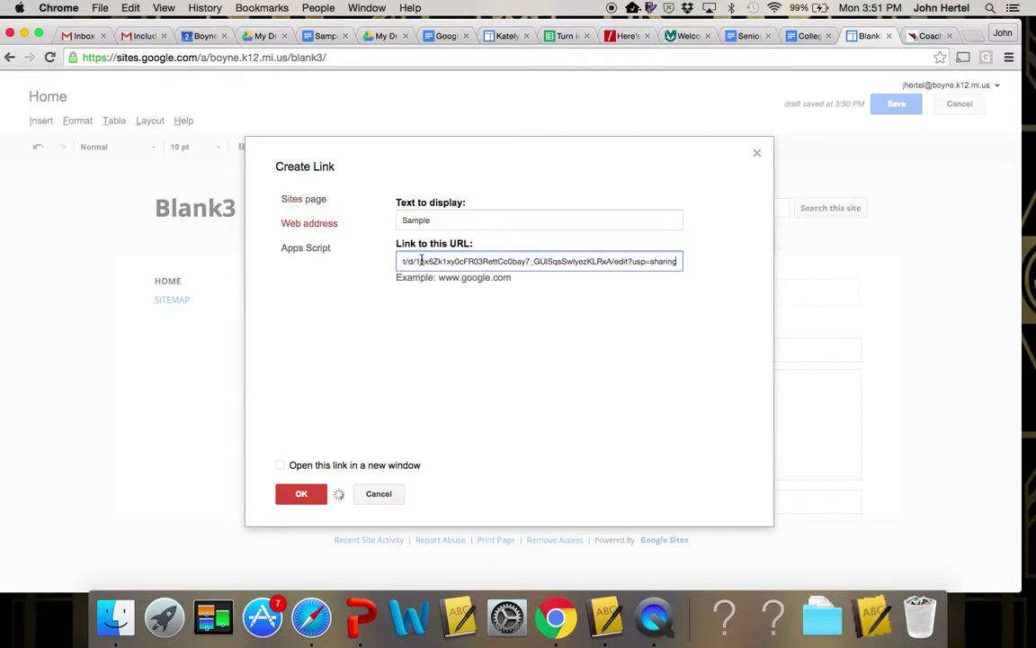
pyautogui.click(303, 492)
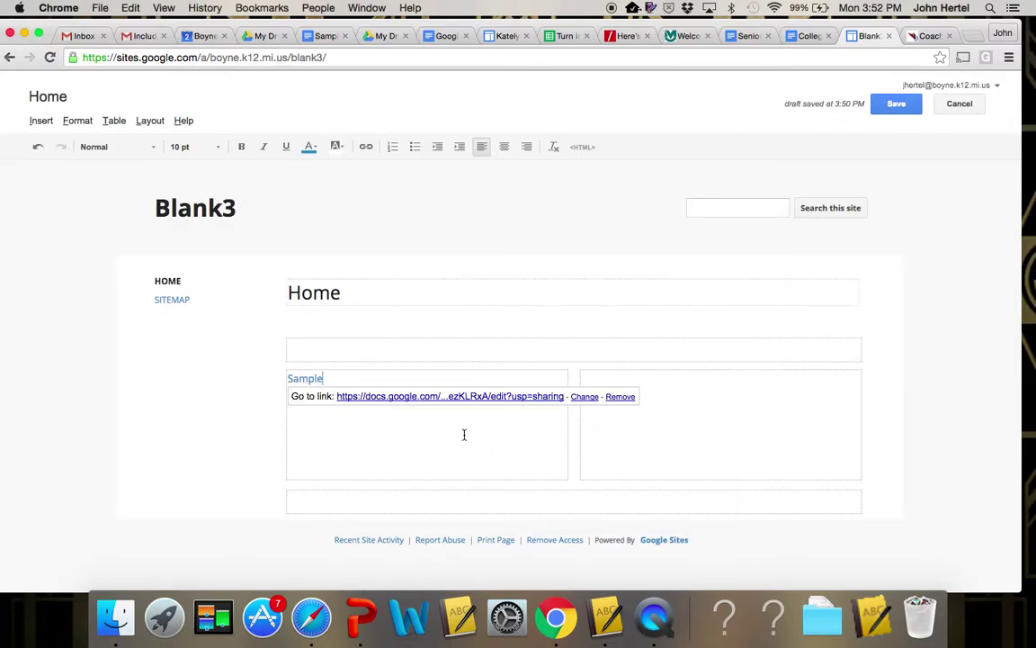
pyautogui.click(302, 379)
# Save the edited Blank3 home page
pyautogui.click(893, 106)
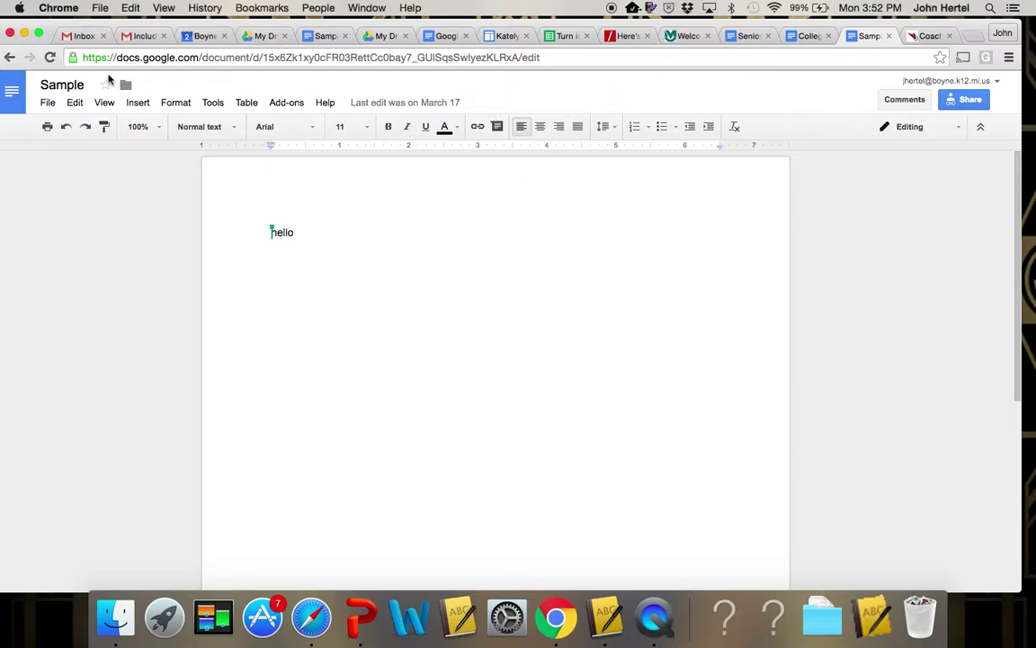
# Return to the reloaded Blank3 home page and put it into edit mode
pyautogui.click(8, 58)
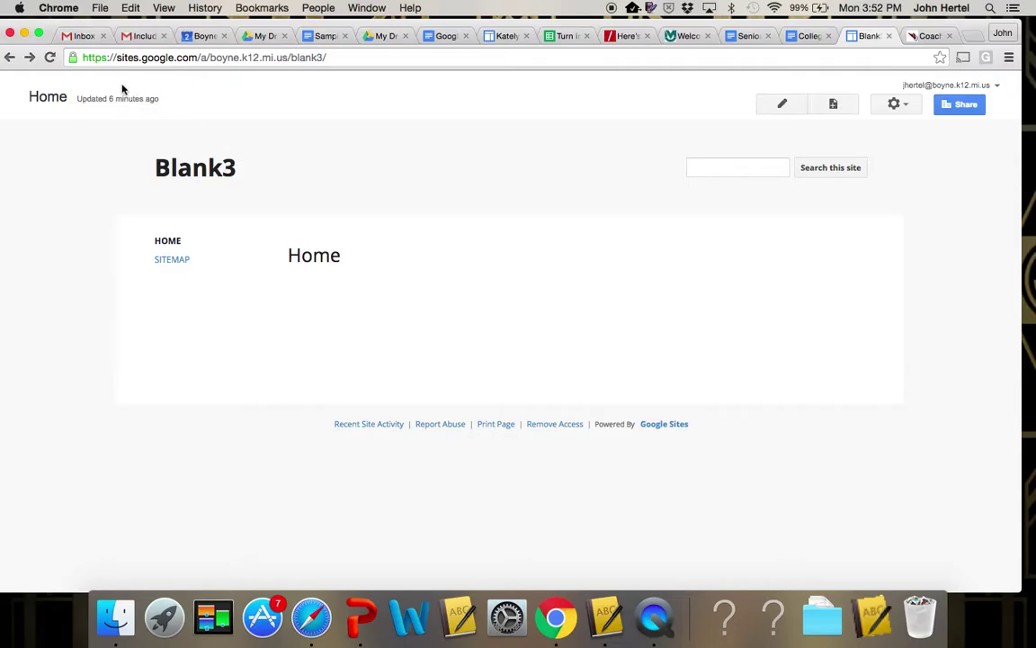
pyautogui.click(49, 58)
pyautogui.click(783, 106)
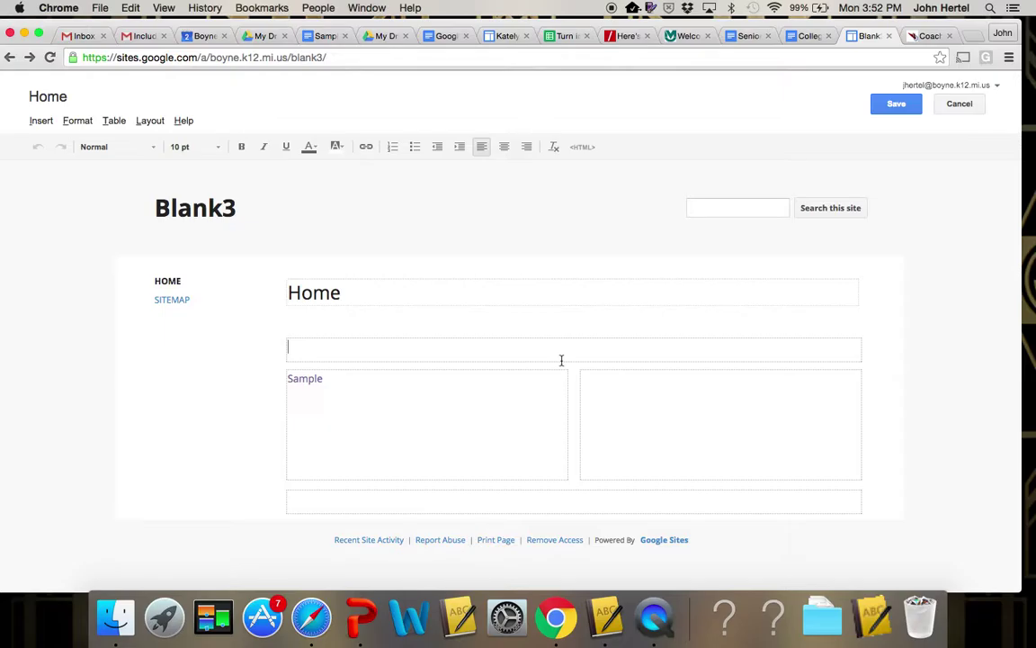
# Delete the Sample link from the left column, leaving it empty
pyautogui.moveTo(340, 378); pyautogui.dragTo(271, 373)
pyautogui.press('BackSpace')
pyautogui.click(41, 121)
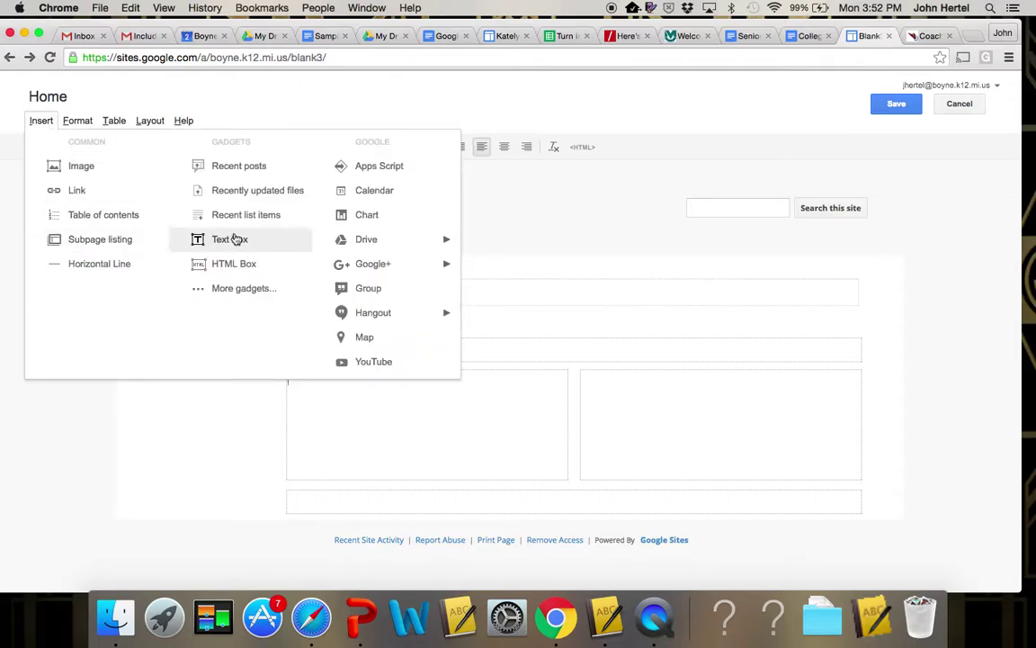
# Embed the Drive document 'Sample' in the left column, keeping border and title
pyautogui.moveTo(393, 239)
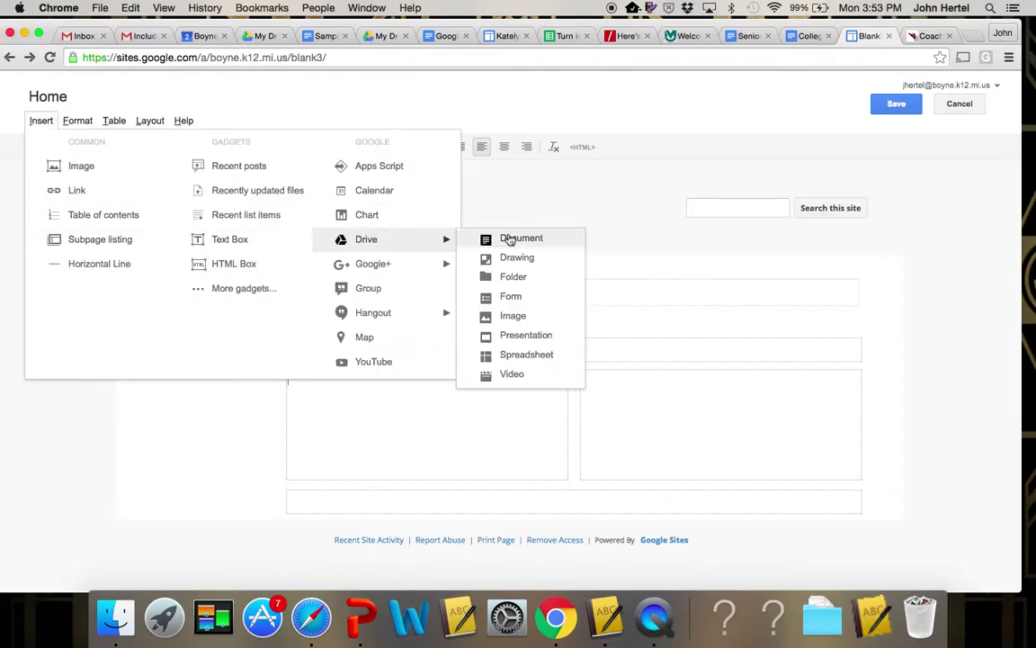
pyautogui.click(519, 239)
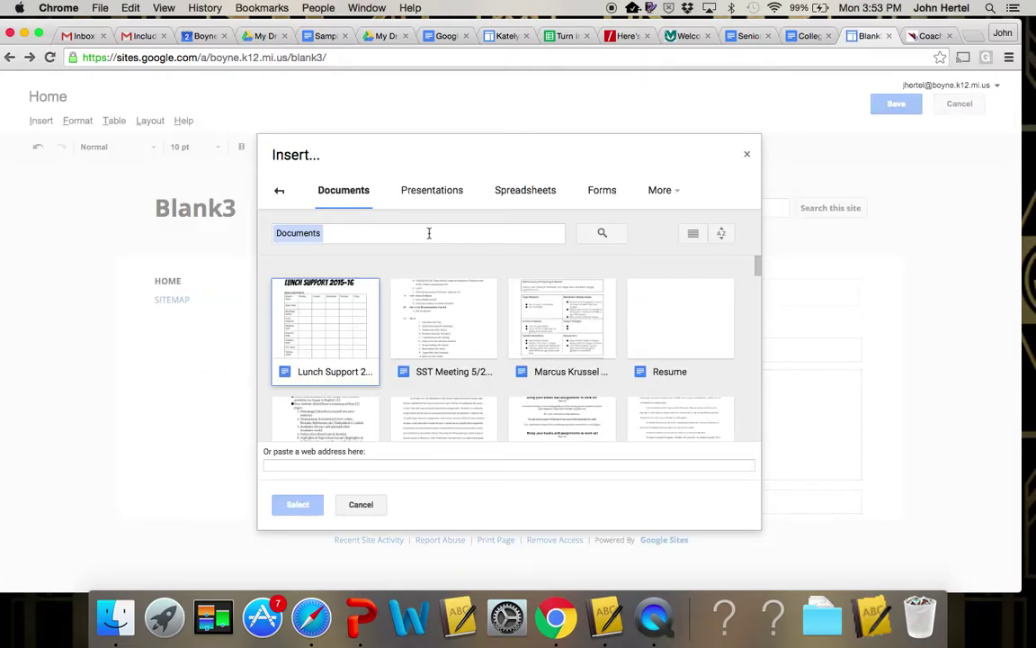
pyautogui.click(429, 233)
pyautogui.write('sa')
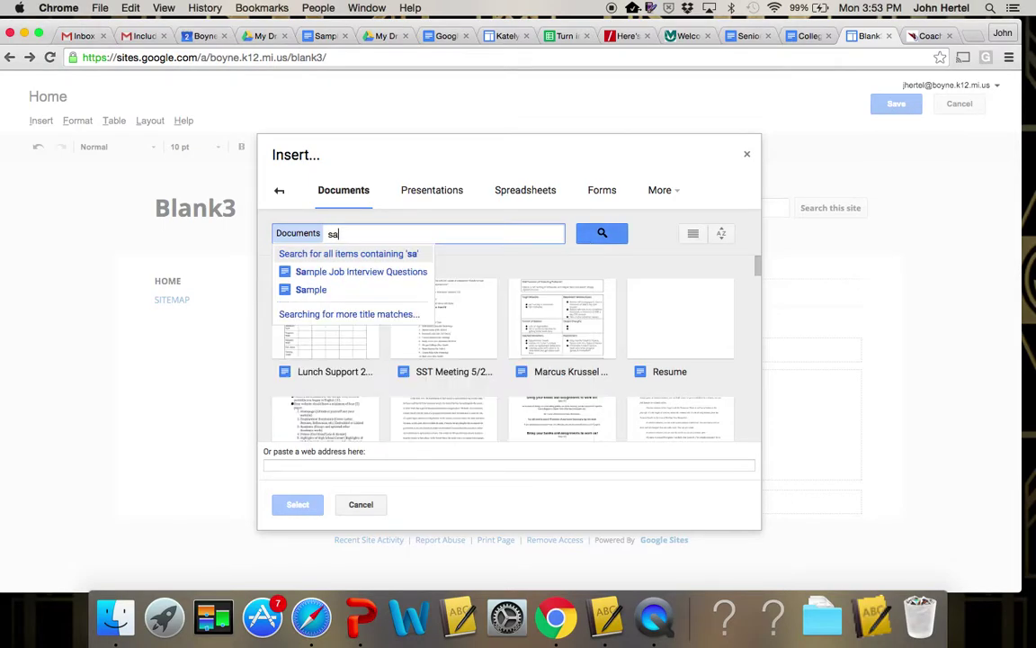
pyautogui.click(357, 286)
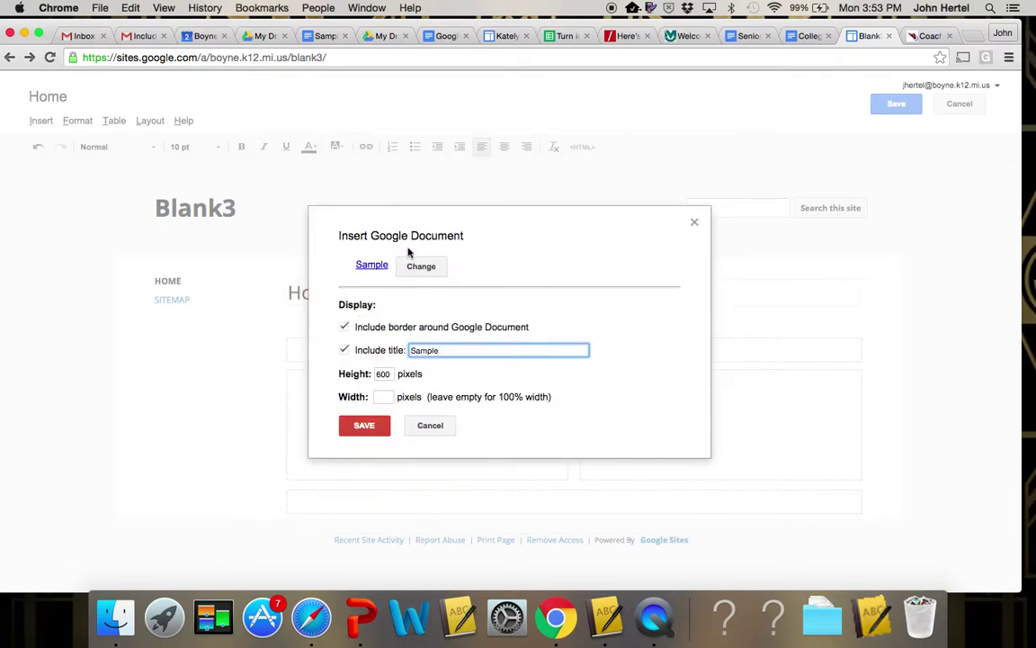
pyautogui.click(380, 430)
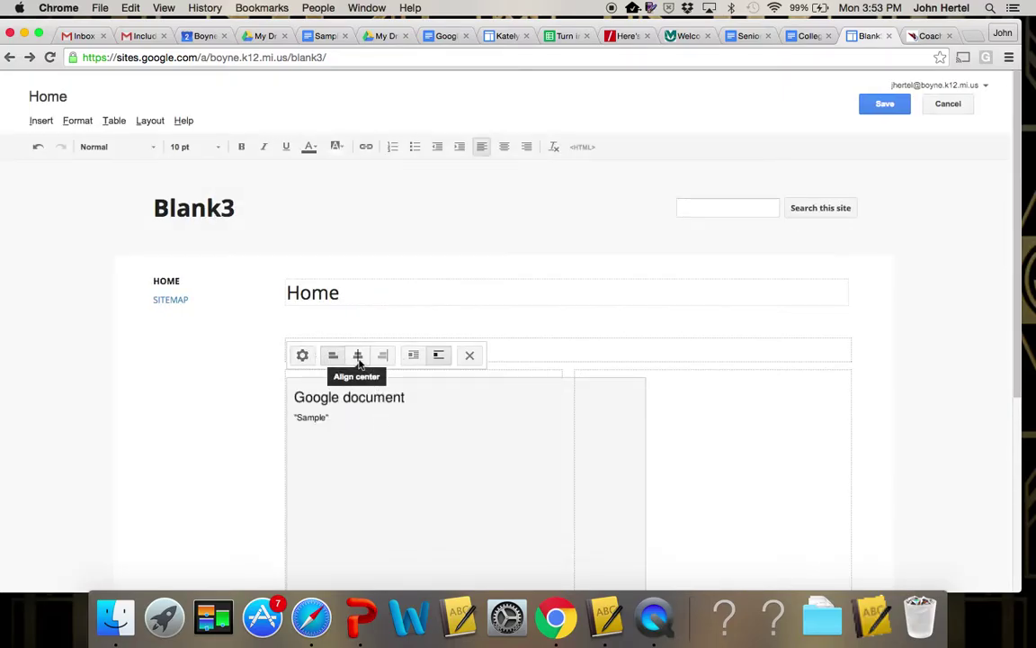
# Centre the embedded Sample document within its column
pyautogui.click(358, 357)
pyautogui.scroll(-3, 508, 465)
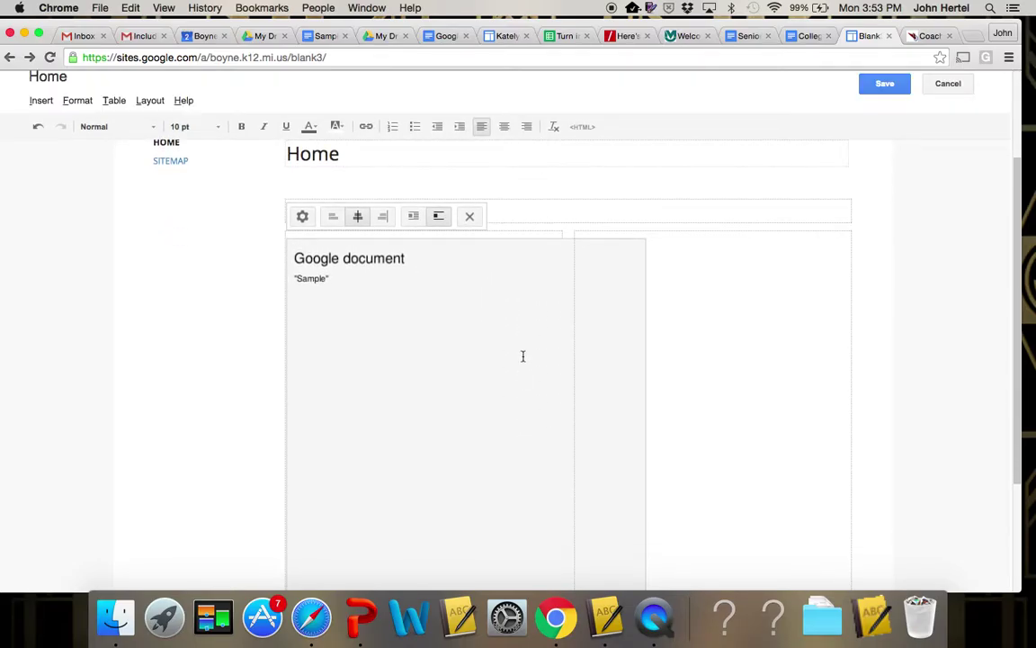
pyautogui.scroll(3, 502, 386)
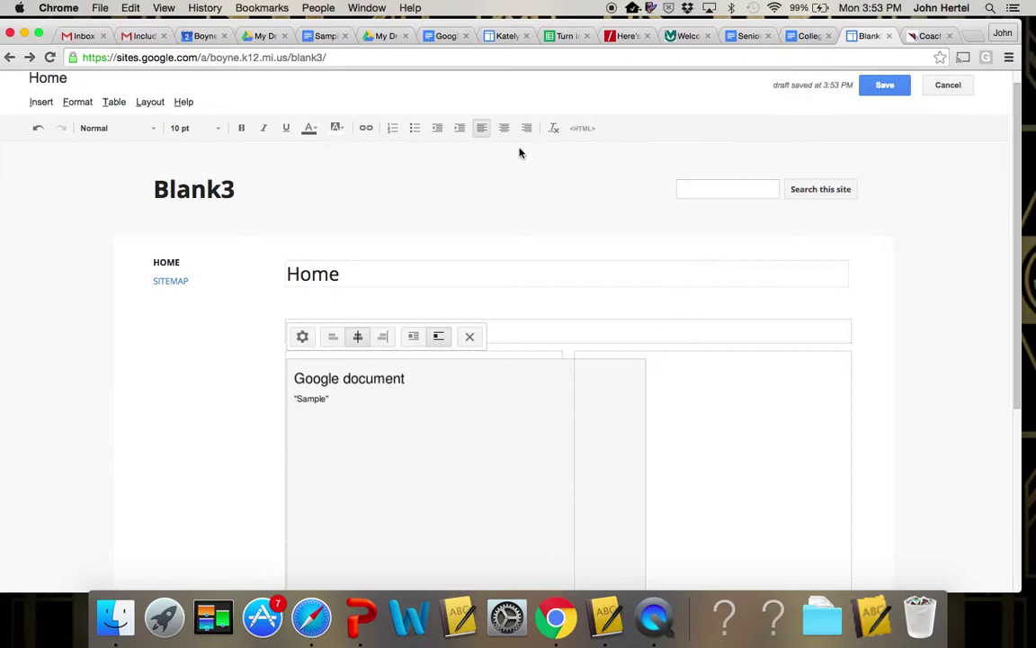
# Switch the Home page to a one-column layout with centred document, and save
pyautogui.click(152, 102)
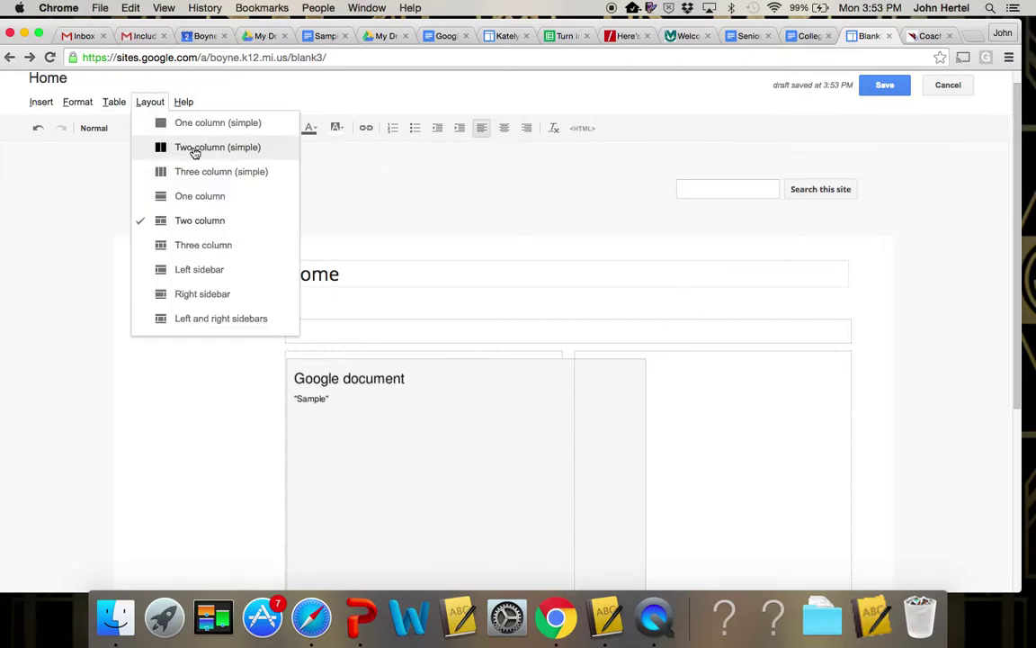
pyautogui.click(205, 198)
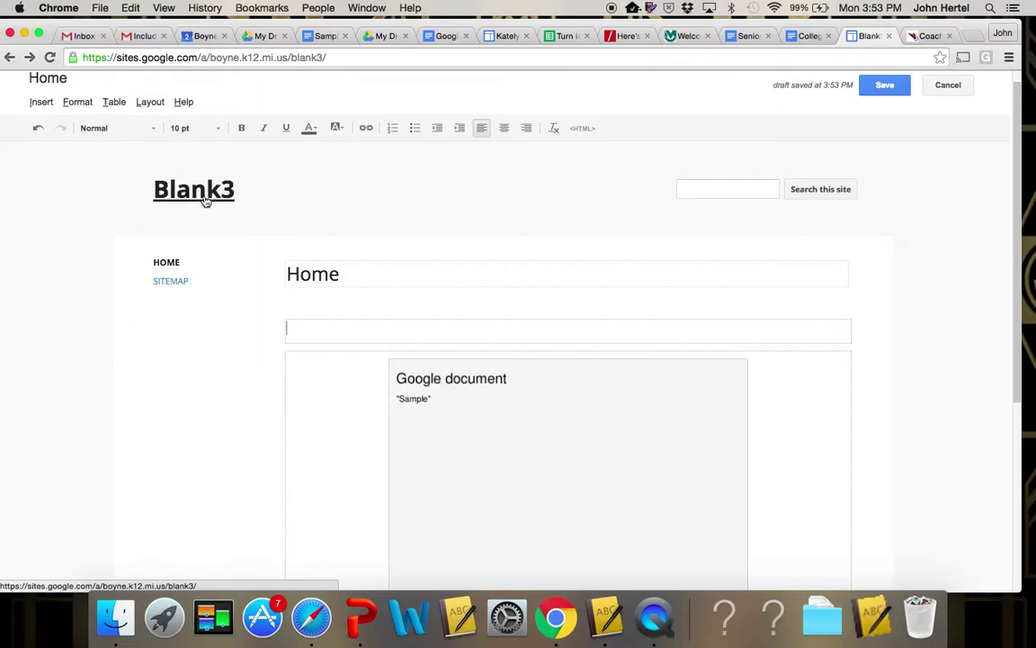
pyautogui.scroll(-2, 807, 437)
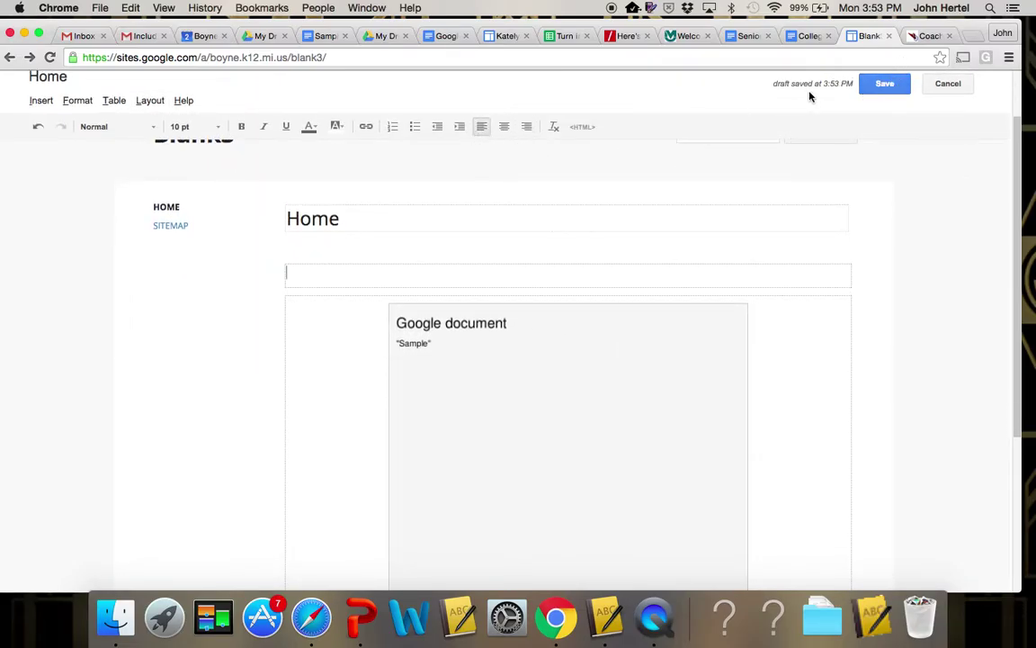
pyautogui.click(504, 127)
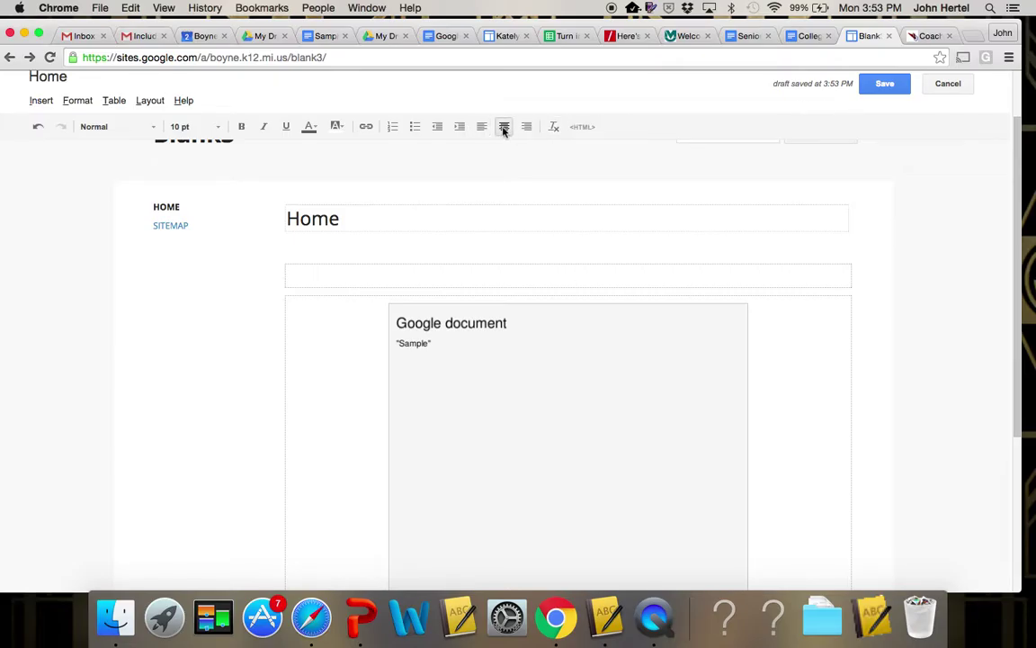
pyautogui.click(369, 413)
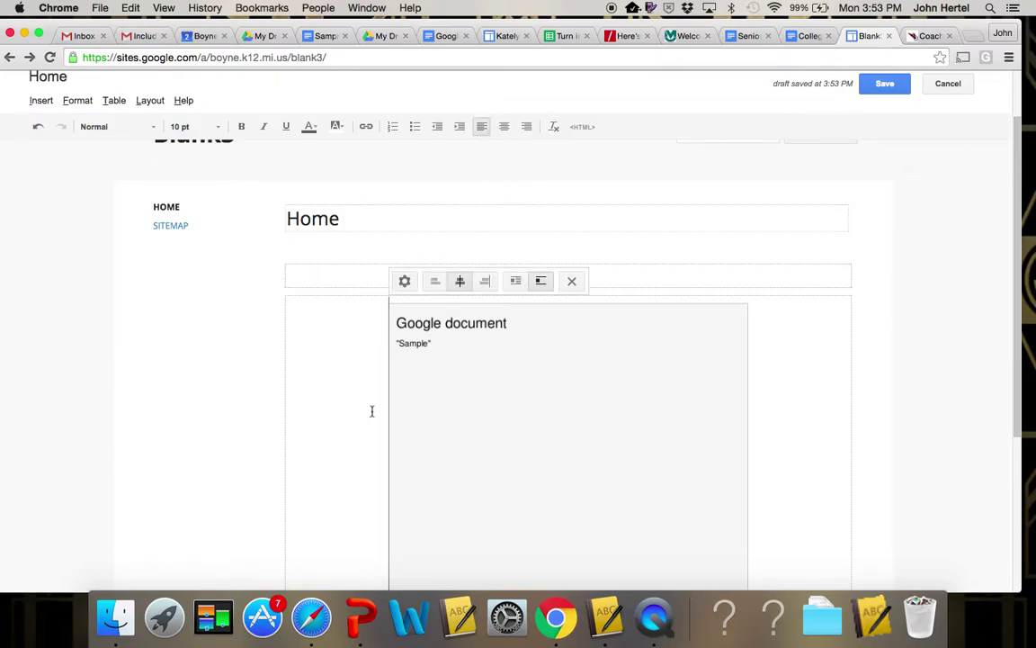
pyautogui.click(883, 84)
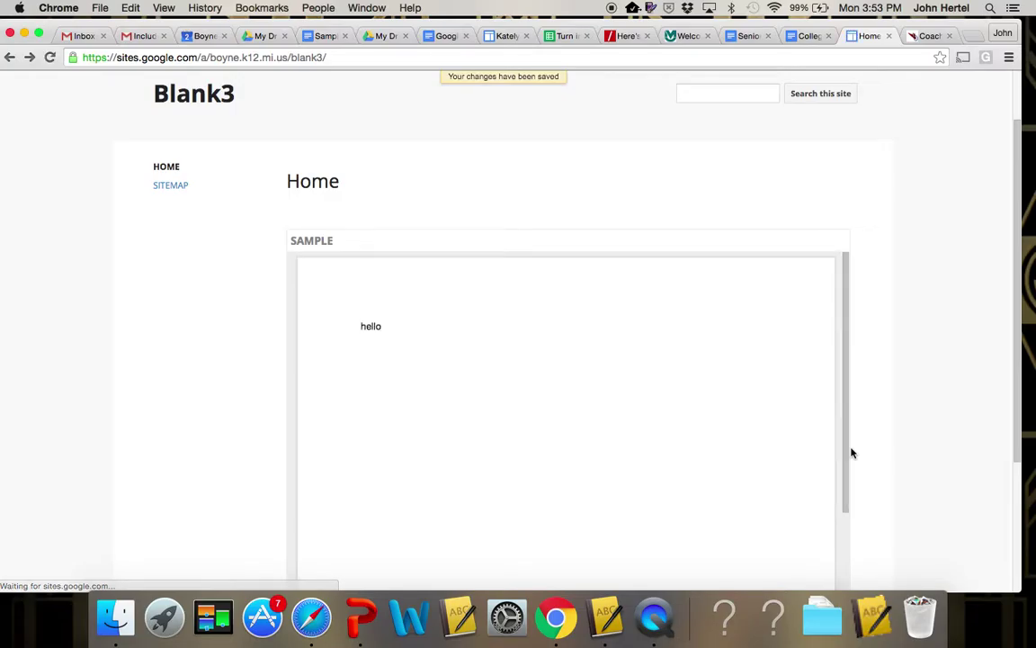
# Scroll the saved Home page to check the embedded Sample document's 'hello' text
pyautogui.scroll(-2, 893, 390)
pyautogui.scroll(-2, 893, 390)
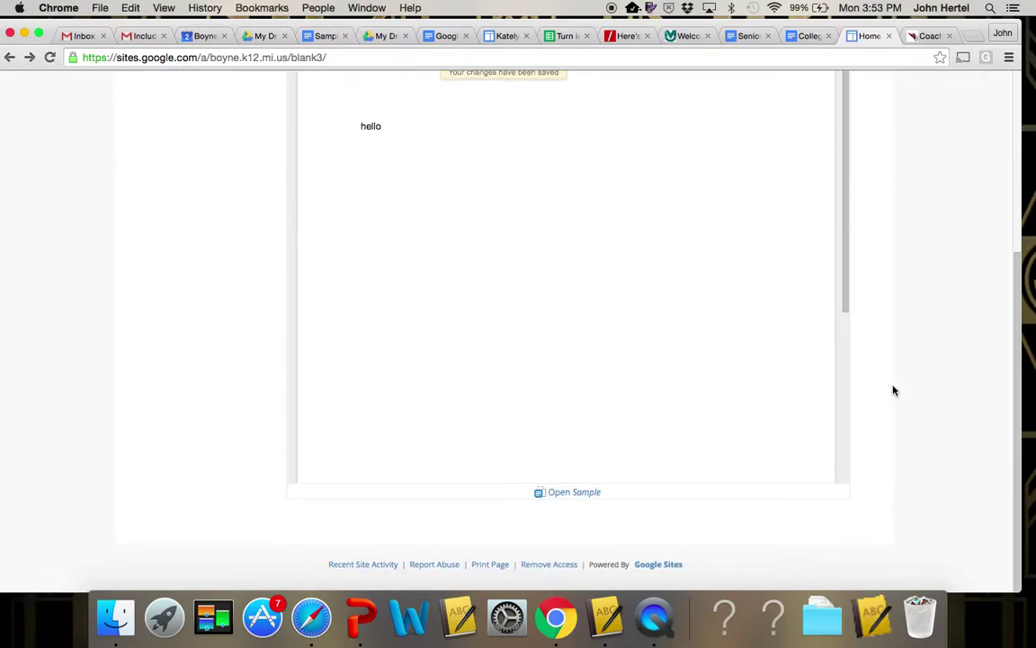
pyautogui.scroll(3, 893, 390)
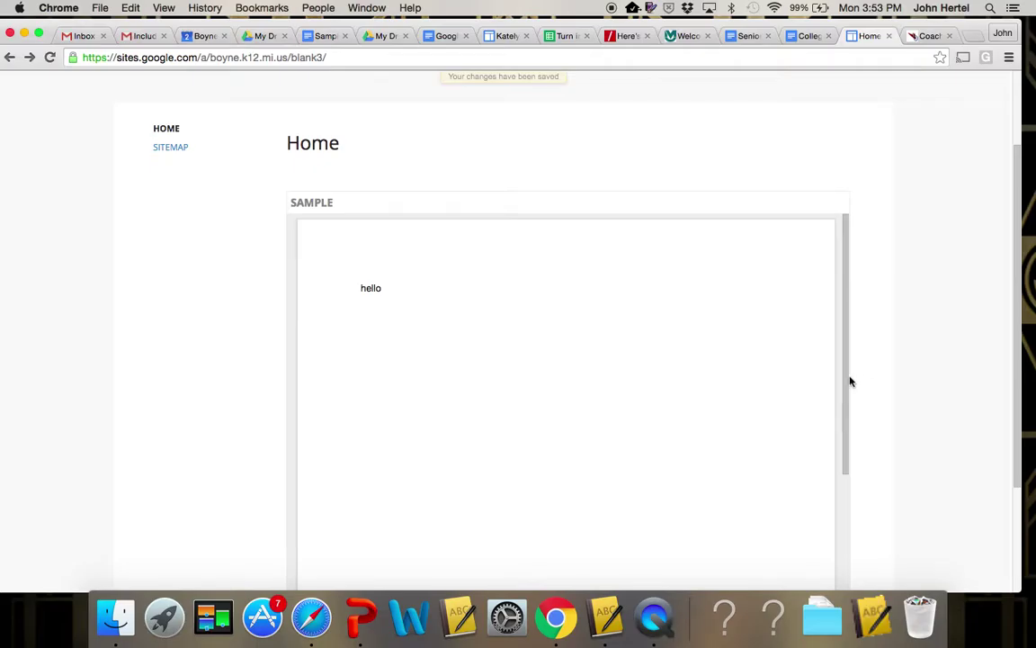
pyautogui.scroll(3, 878, 366)
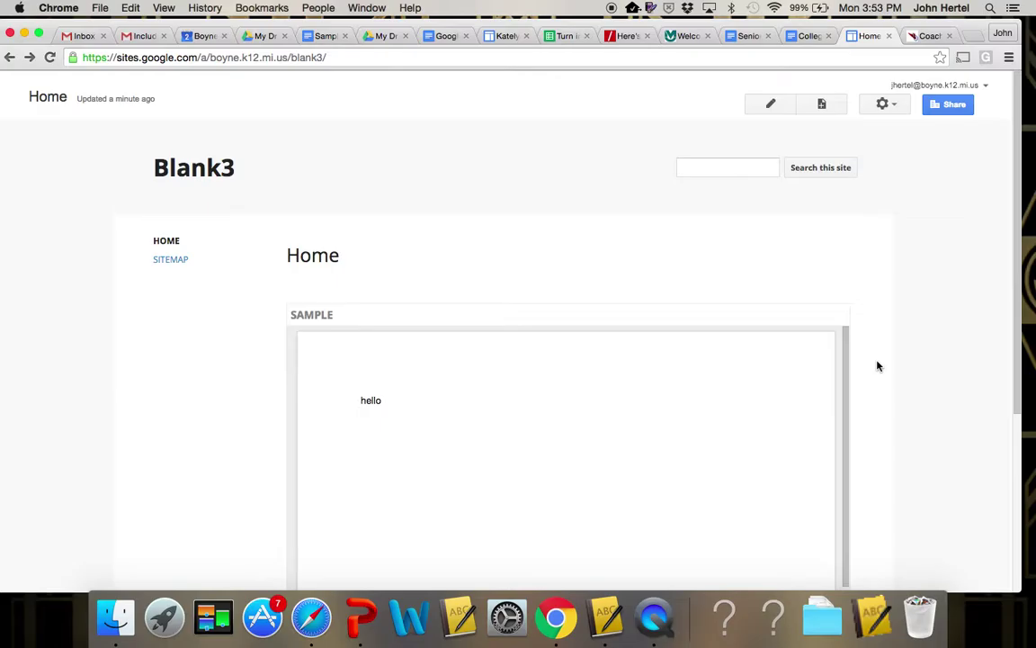
pyautogui.click(770, 106)
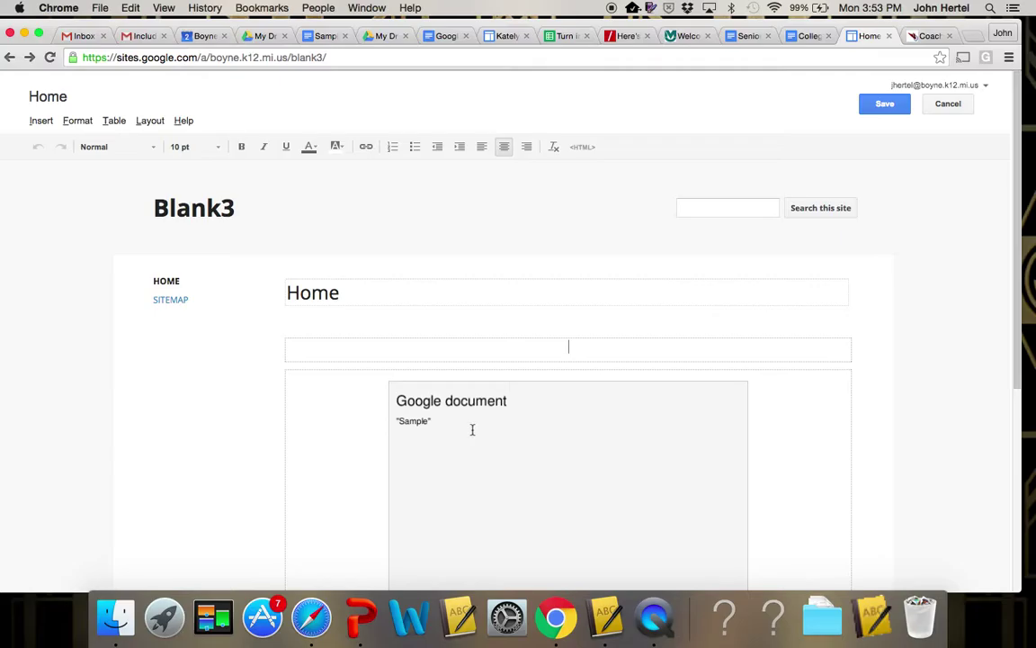
# Delete the embedded Sample document gadget, leaving the content area empty
pyautogui.click(510, 403)
pyautogui.click(405, 358)
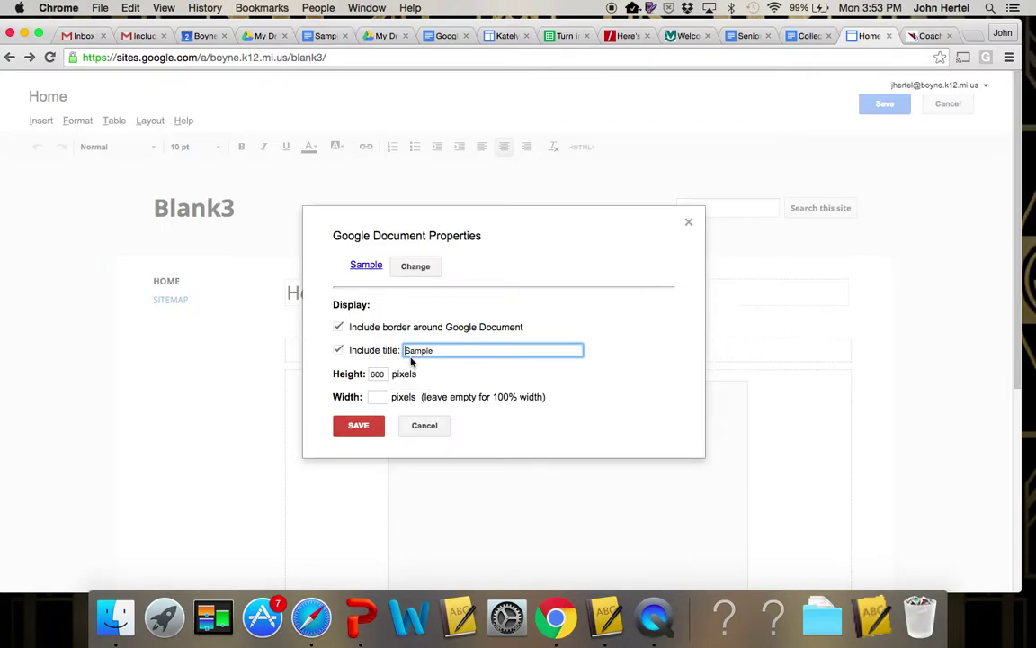
pyautogui.click(420, 426)
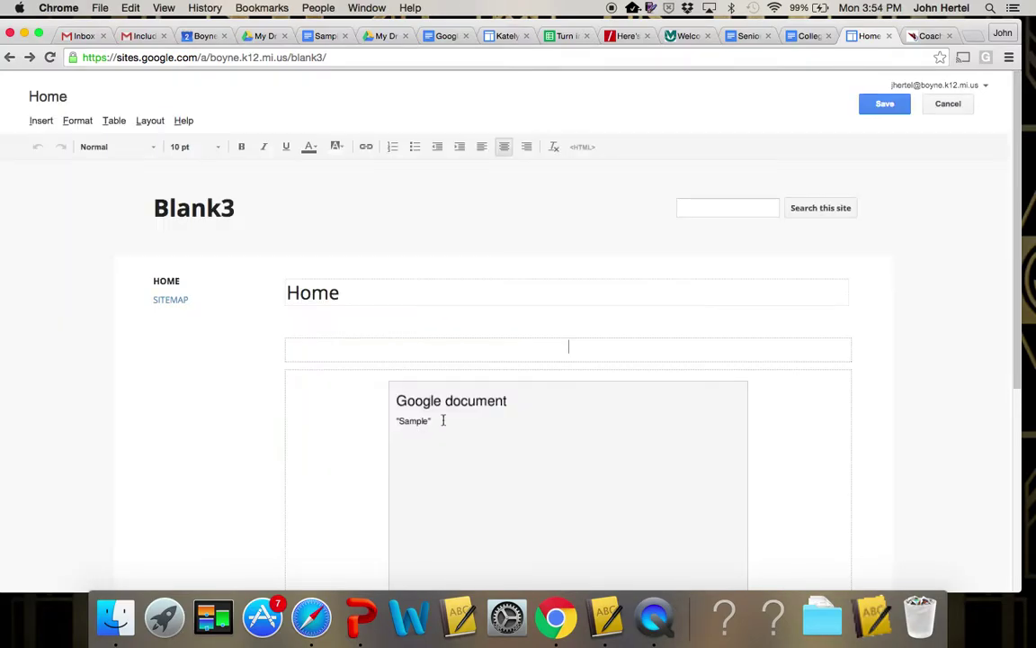
pyautogui.click(572, 358)
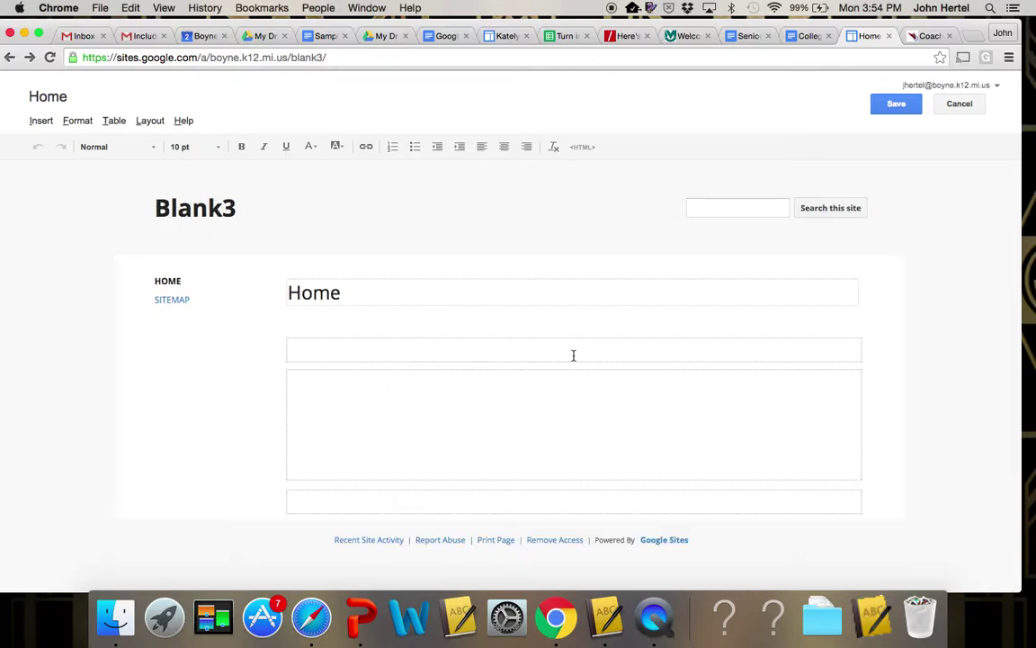
pyautogui.click(310, 350)
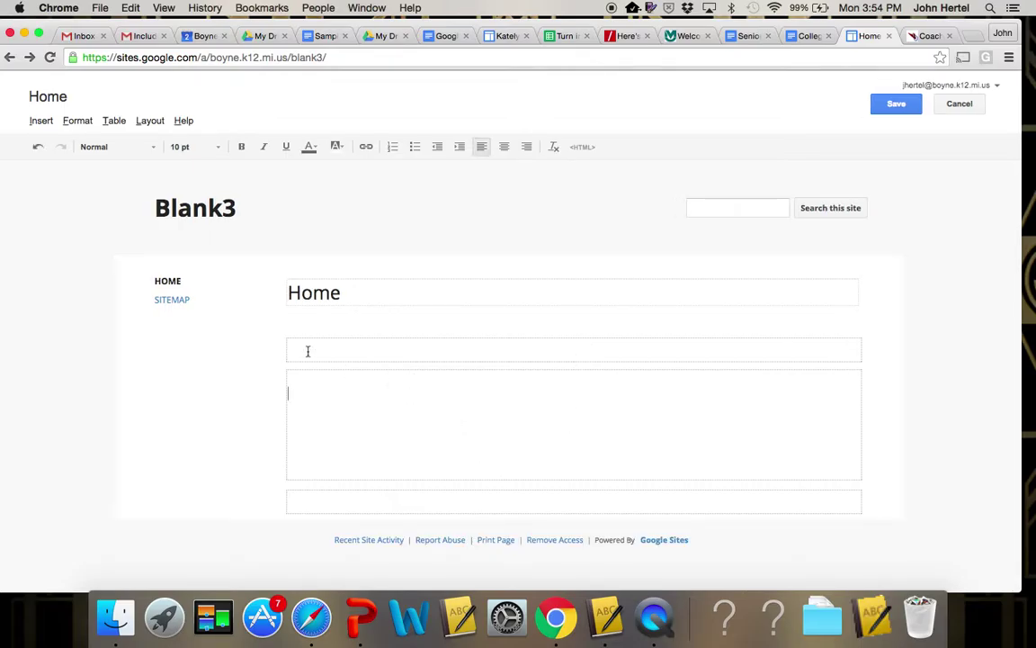
pyautogui.click(53, 125)
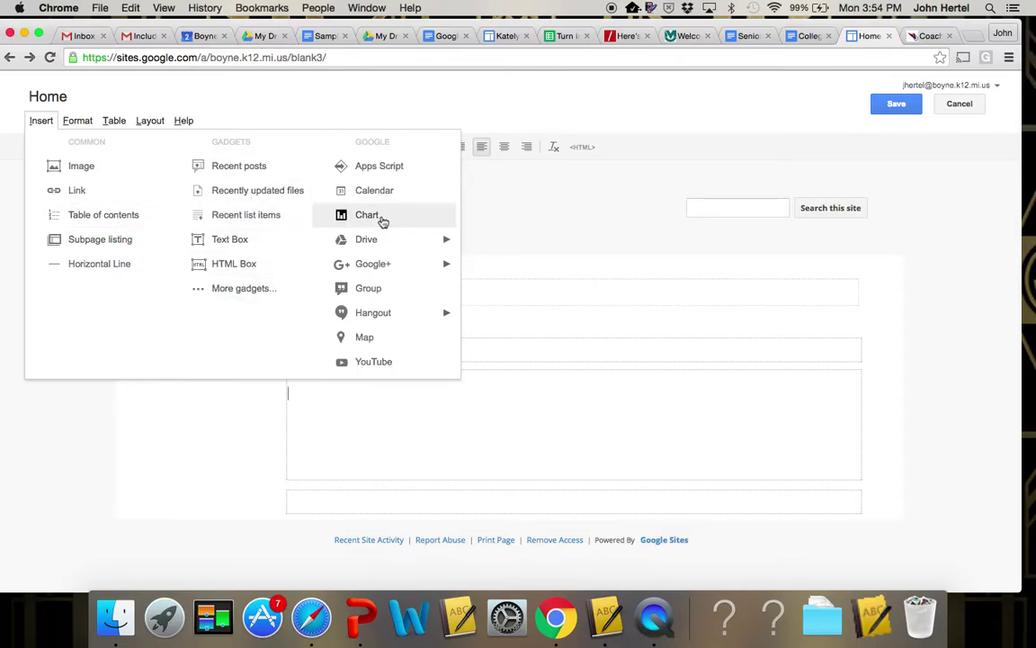
pyautogui.moveTo(418, 249)
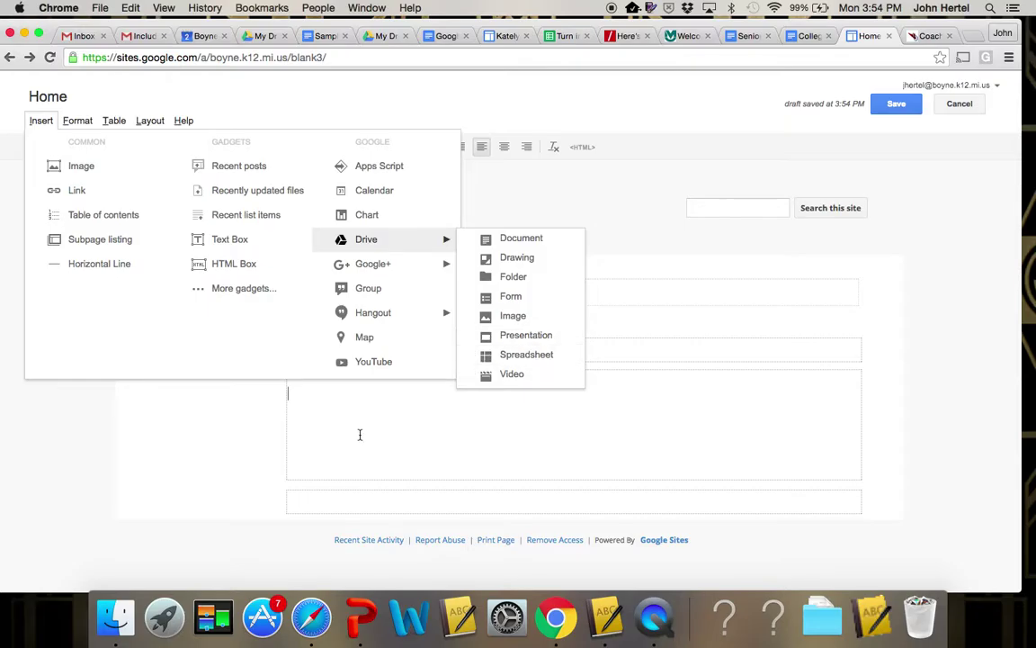
pyautogui.click(267, 436)
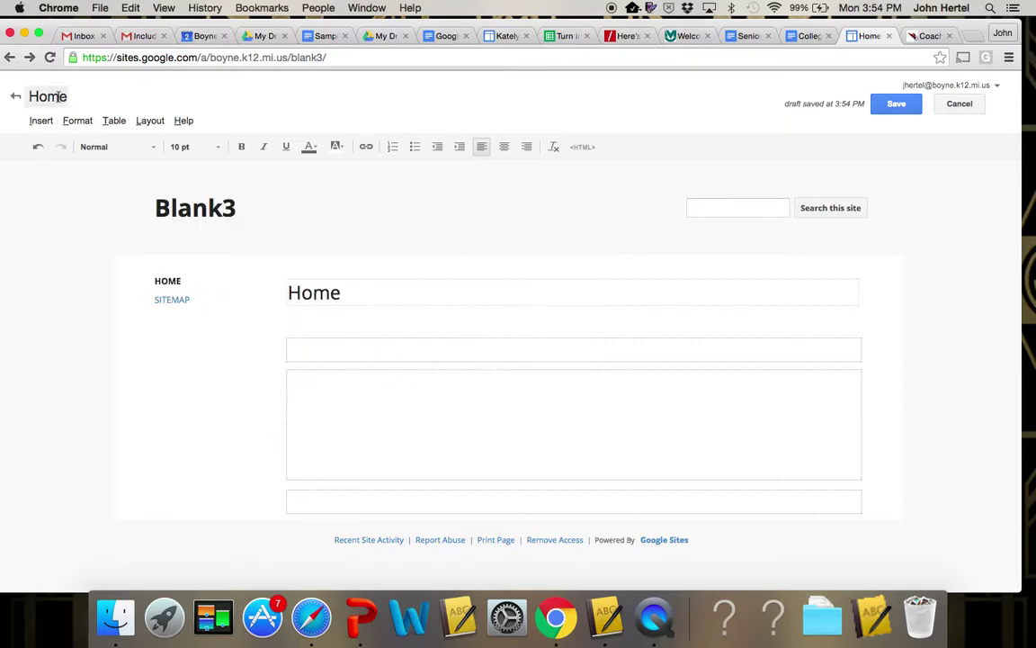
pyautogui.click(78, 122)
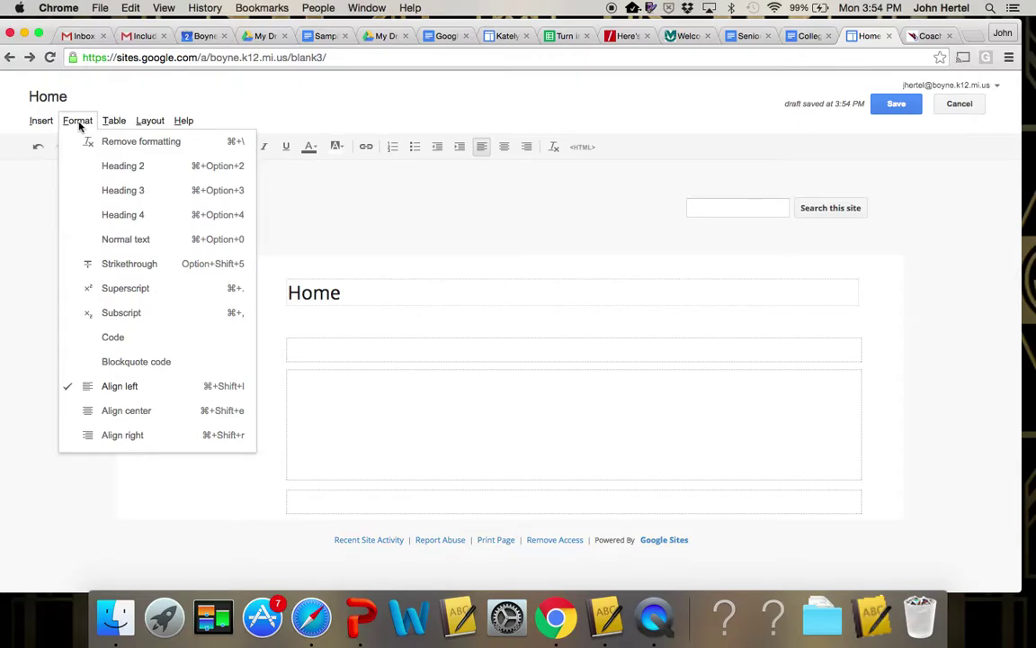
pyautogui.moveTo(106, 126)
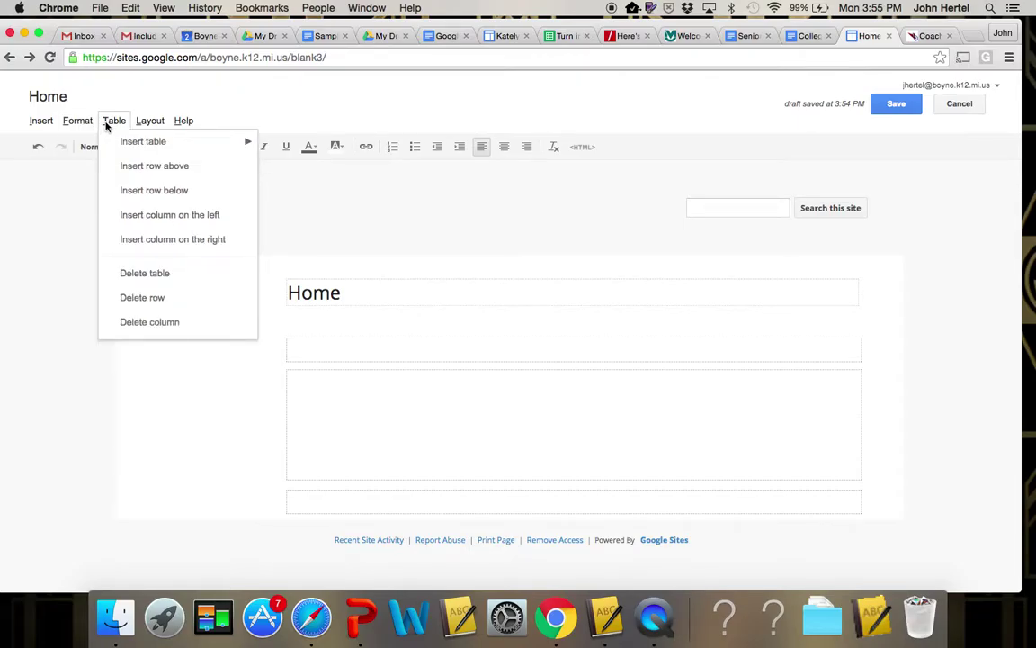
pyautogui.moveTo(144, 125)
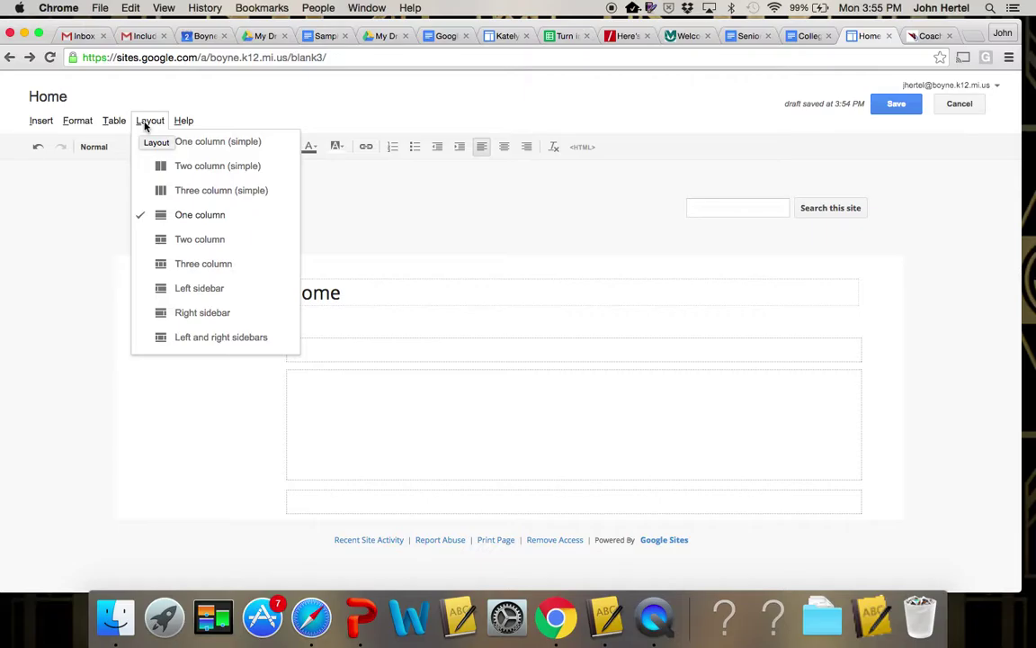
pyautogui.click(250, 436)
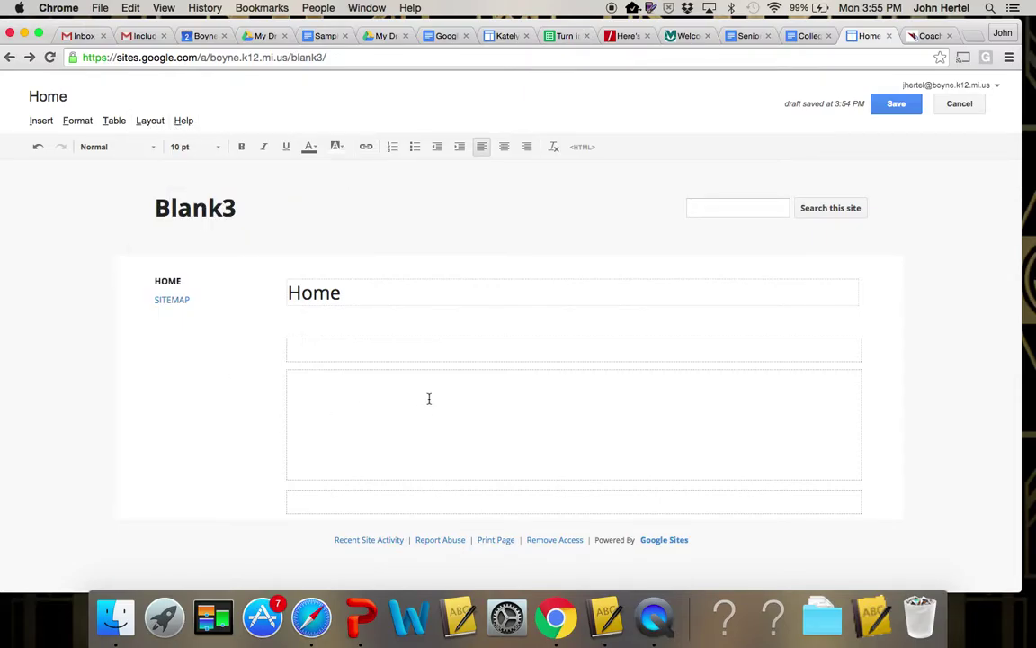